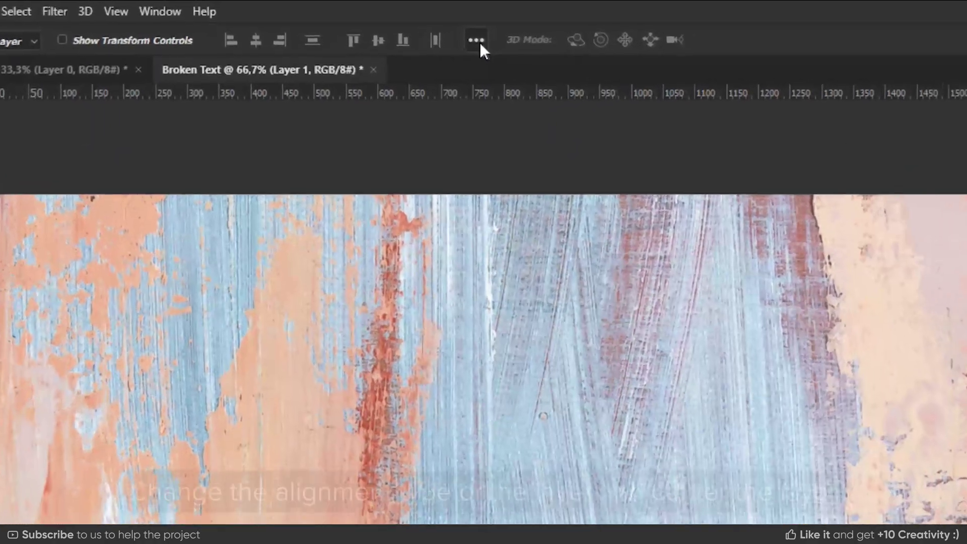
Set the painting layer's alignment to Canvas and centre it on the canvas both horizontally and vertically
click(361, 21)
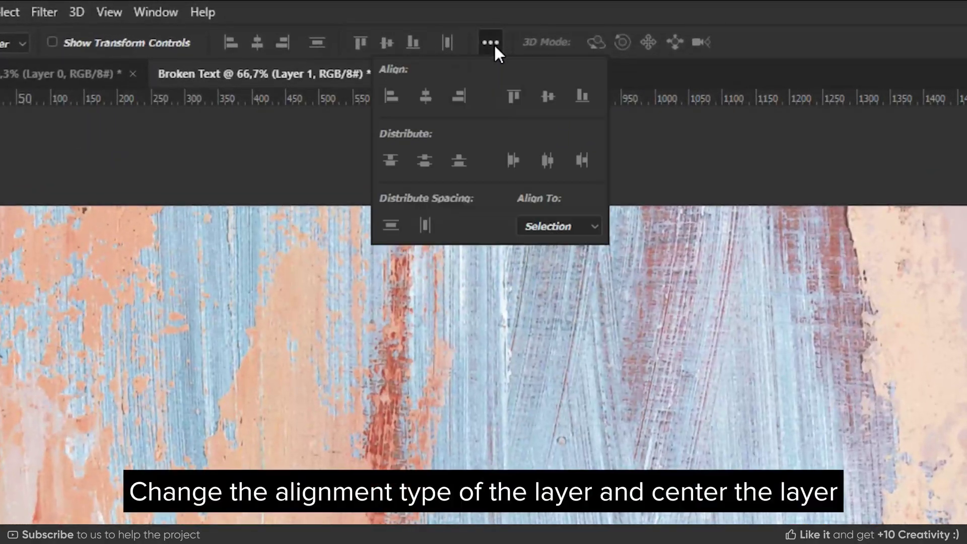
click(535, 226)
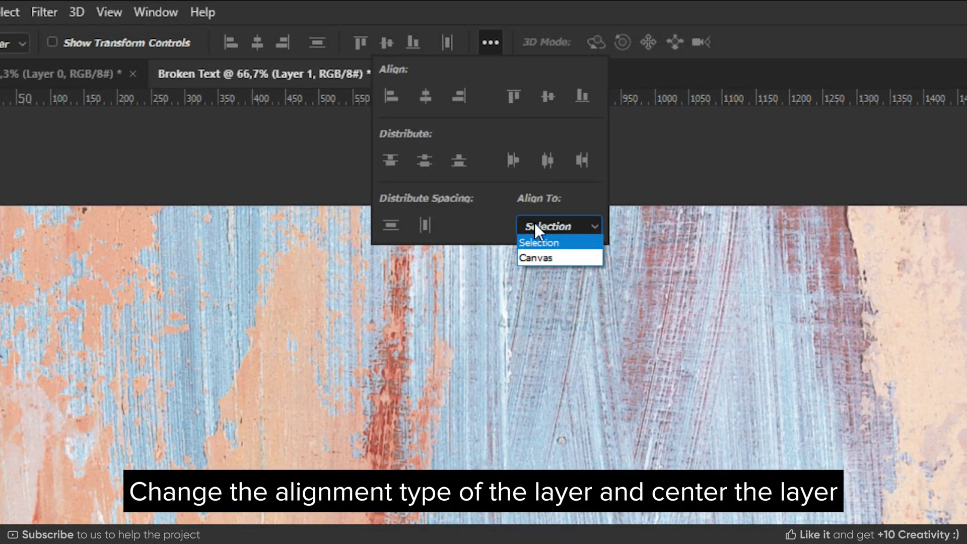
click(539, 259)
click(427, 96)
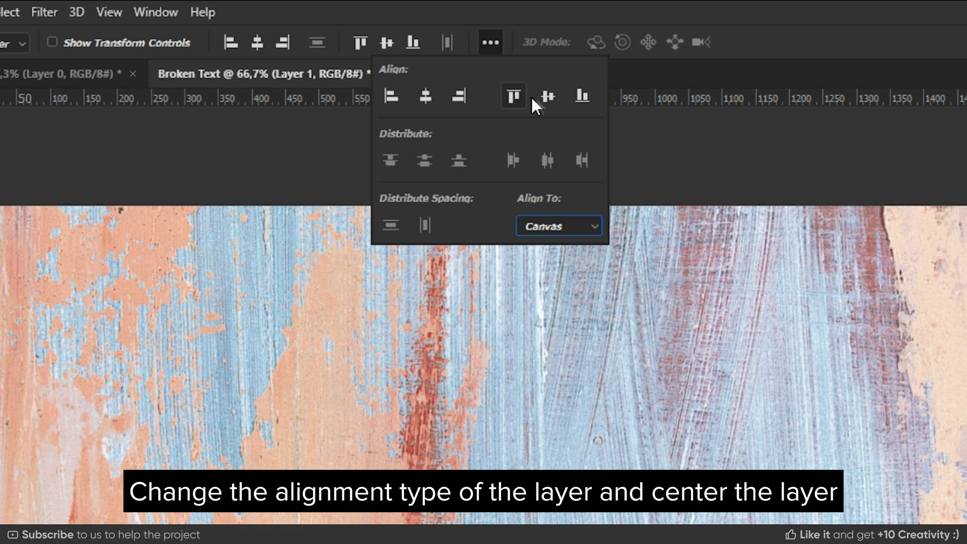
click(548, 97)
click(491, 42)
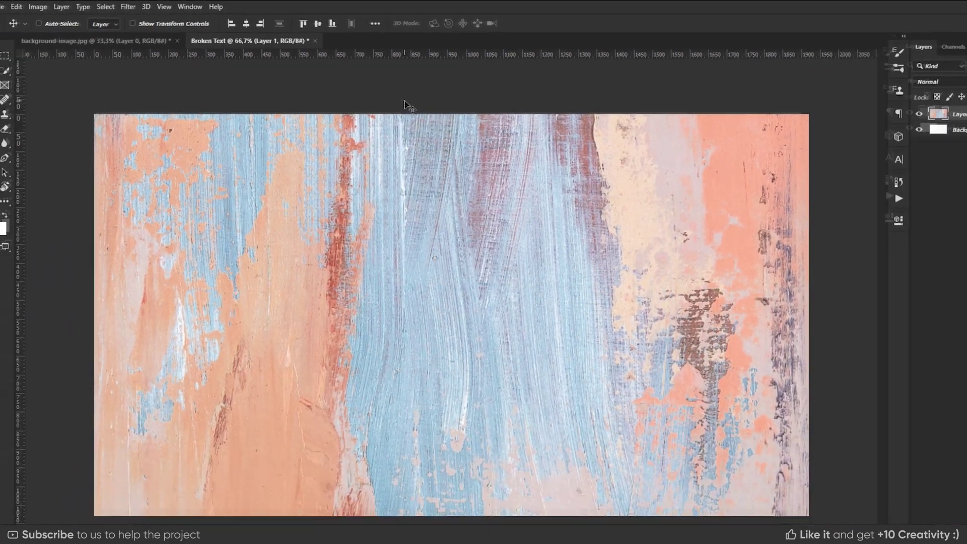
Scale the painting layer down proportionally around its centre with Free Transform so it slightly exceeds the canvas
key(ctrl+minus)
key(ctrl+minus)
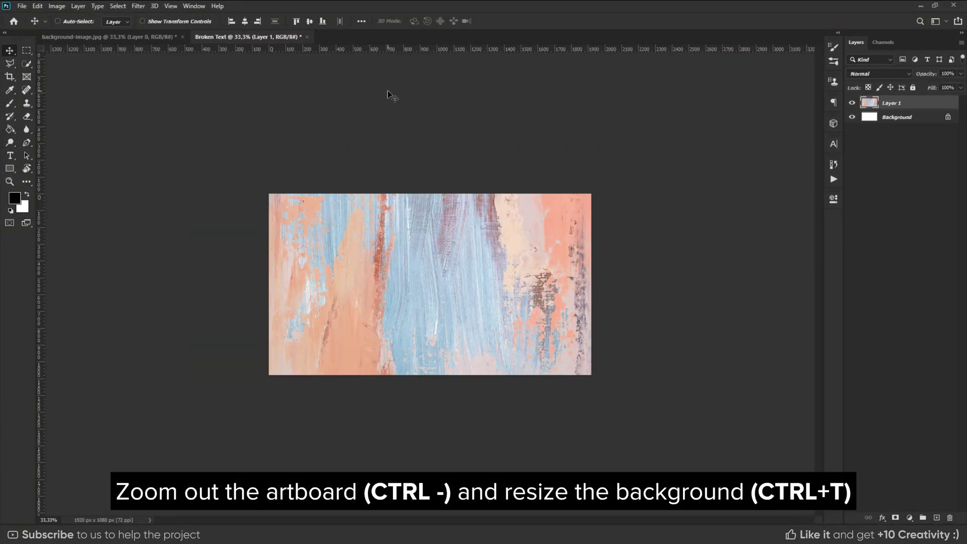
key(ctrl+t)
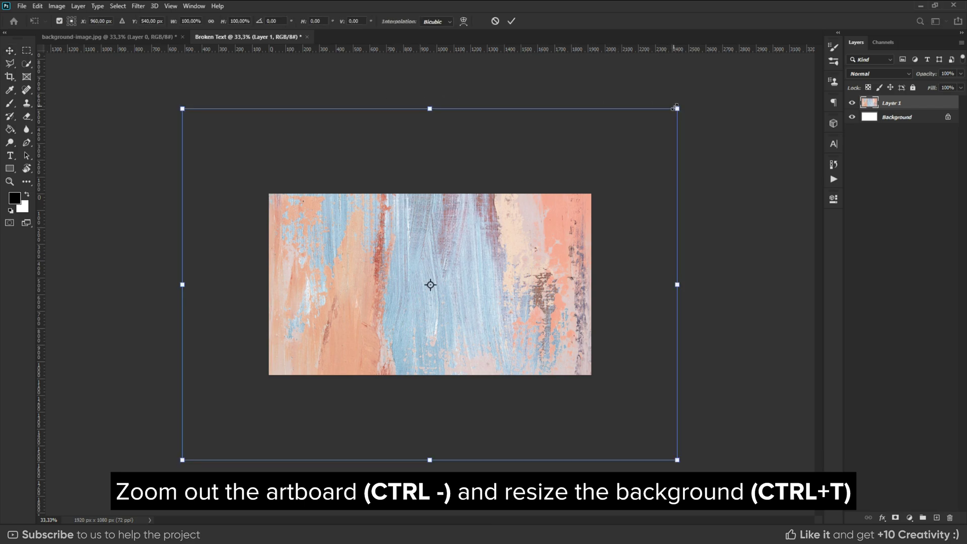
drag(677, 108, 608, 187)
key(Return)
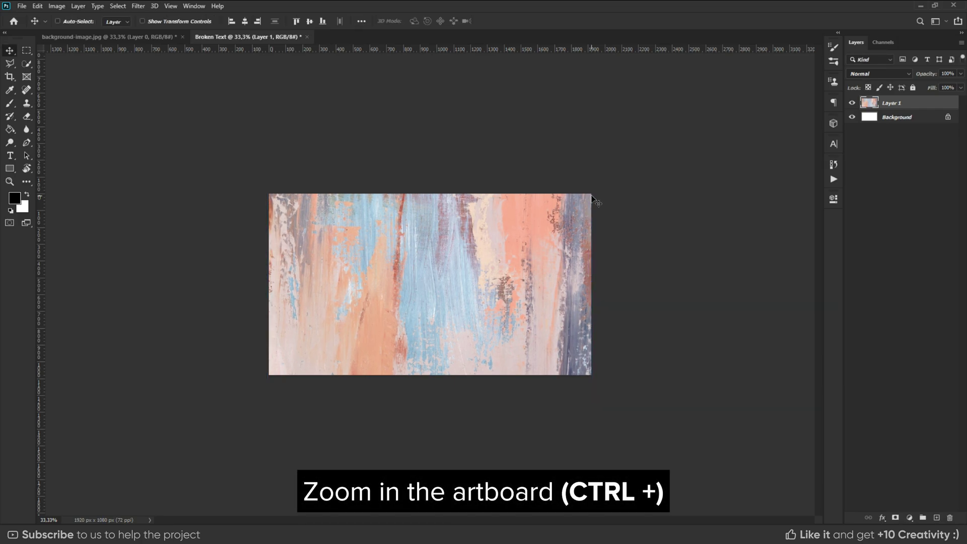
Rename the painting layer BACKGROUND
key(ctrl+plus)
key(ctrl+plus)
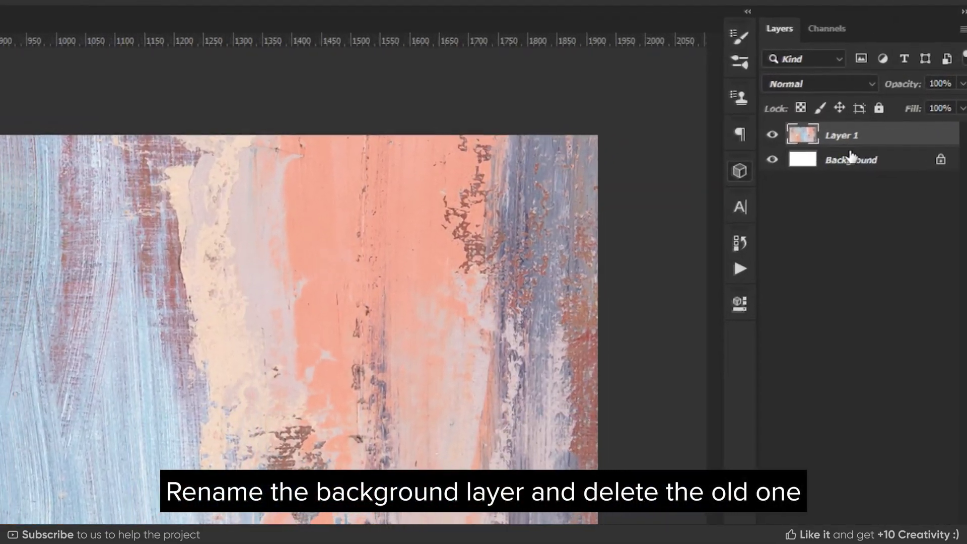
text(BACKGROUND)
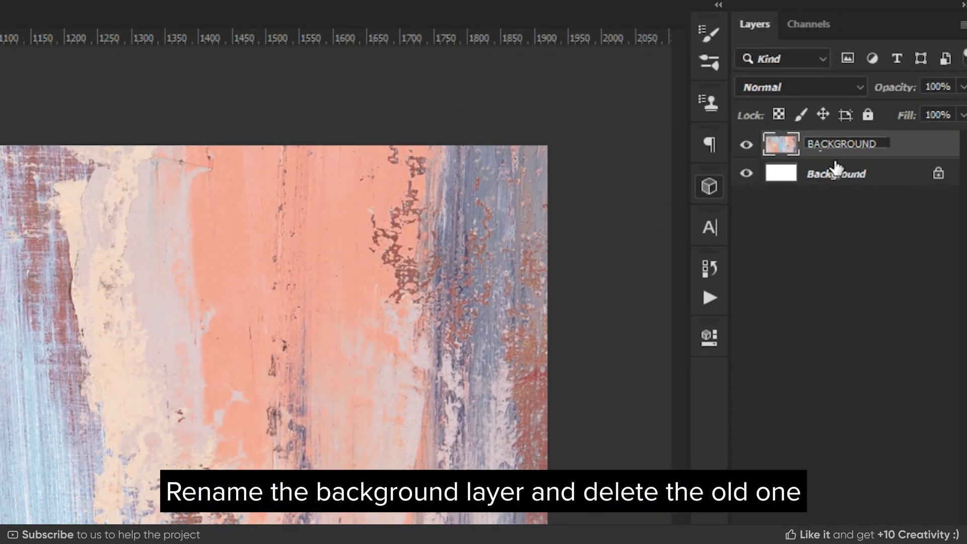
key(Return)
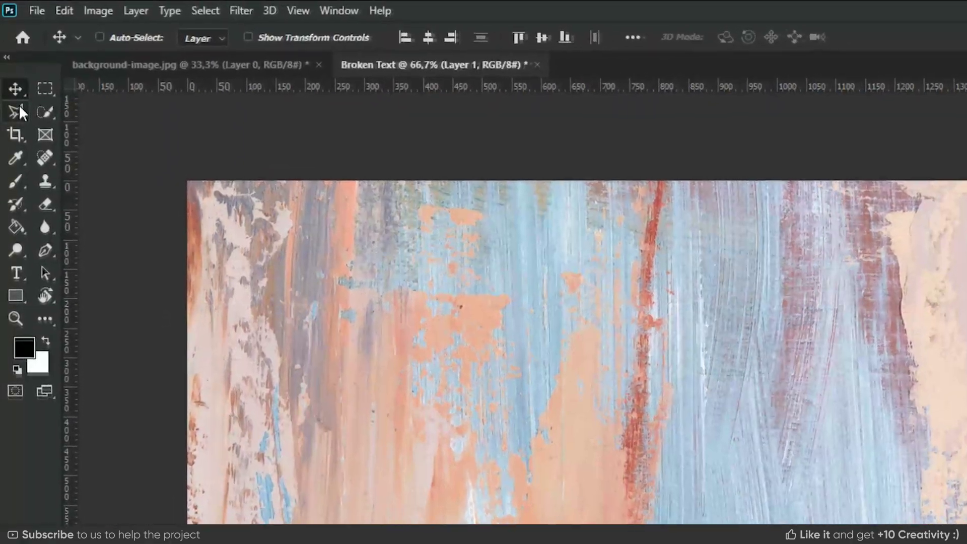
Select a large triangle over the canvas's upper-right corner with the Polygonal Lasso and Paint Bucket fill it black at 20% opacity
click(10, 63)
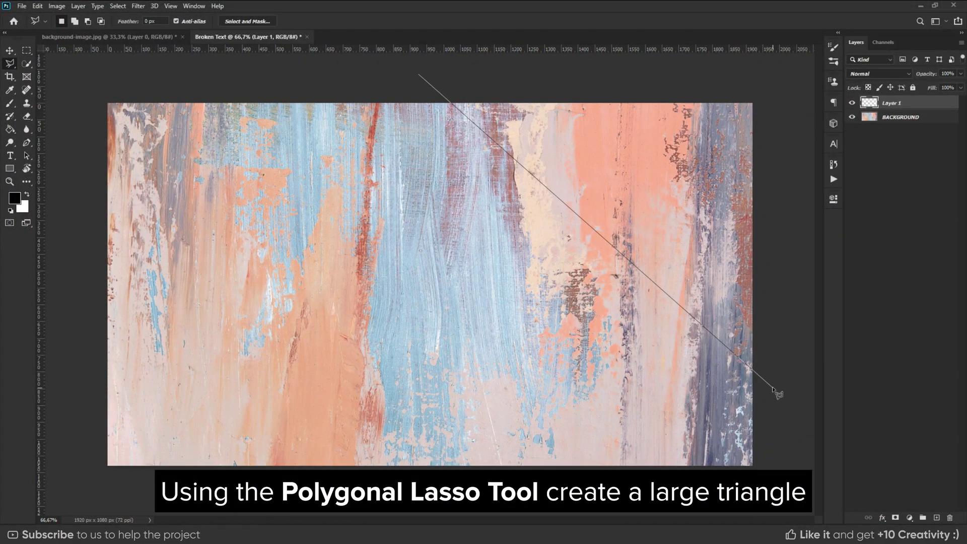
click(771, 77)
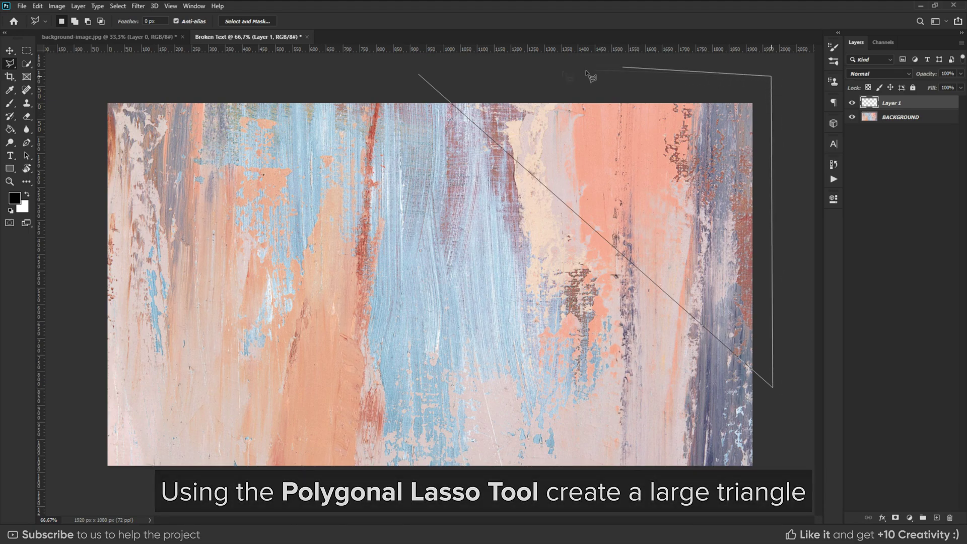
click(419, 75)
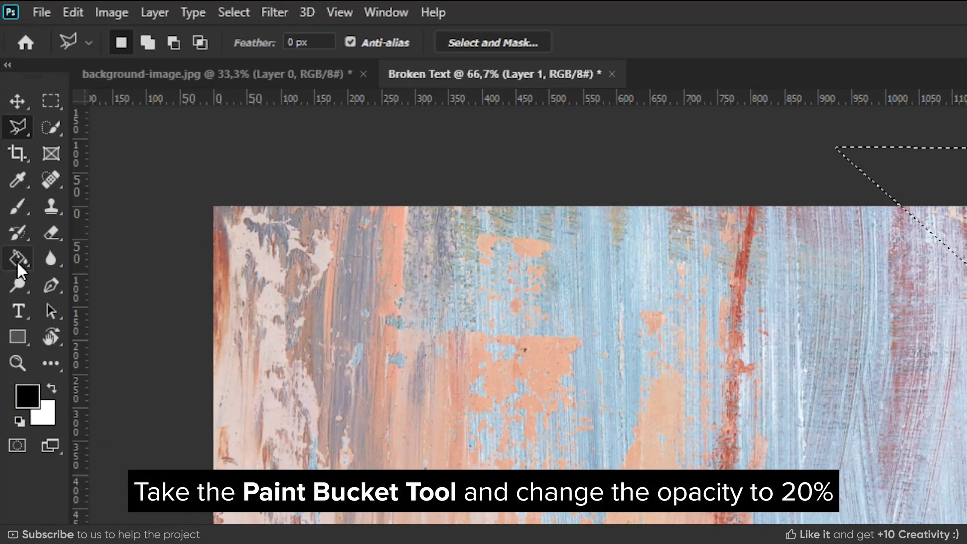
click(17, 259)
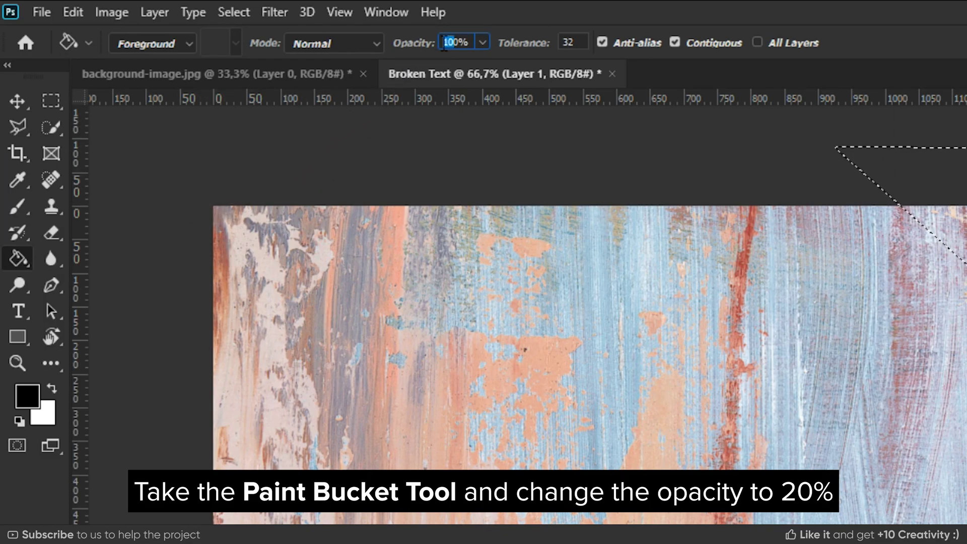
text(2)
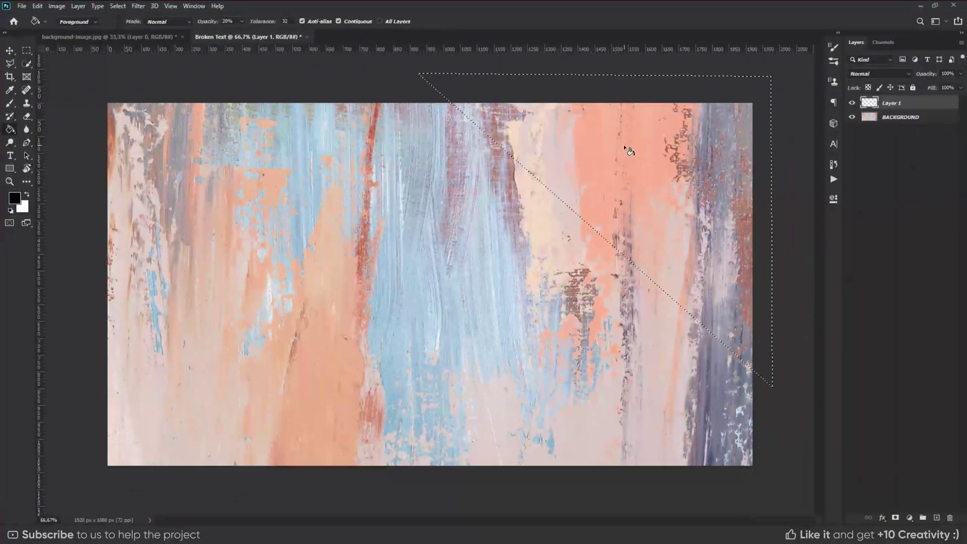
click(624, 146)
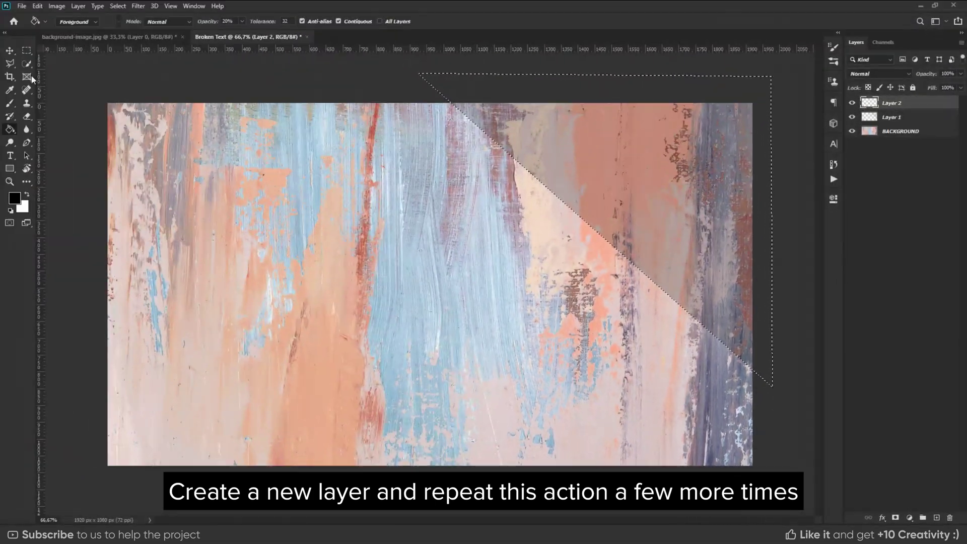
Select a triangle over the canvas's lower-right corner with the Polygonal Lasso and fill it with black at 20% opacity
click(12, 63)
click(789, 231)
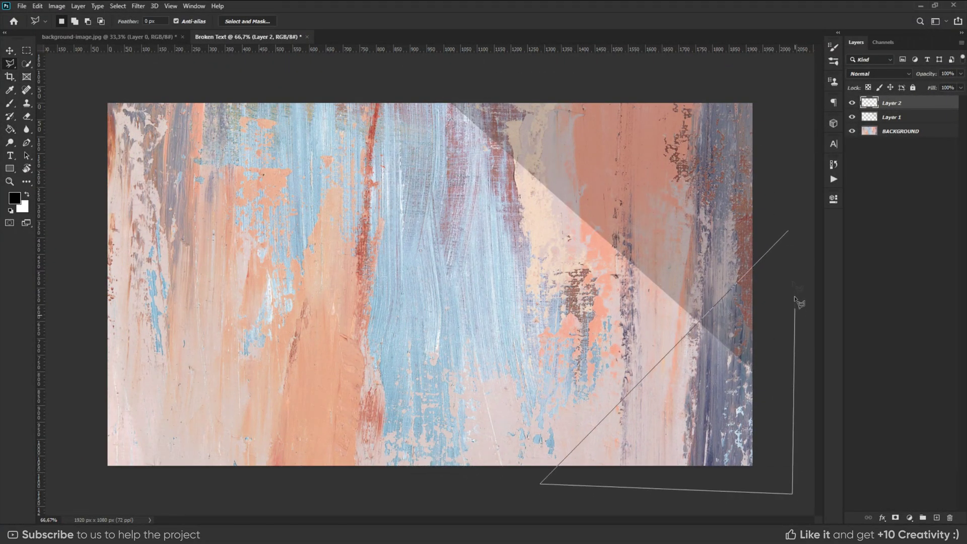
click(788, 232)
click(9, 129)
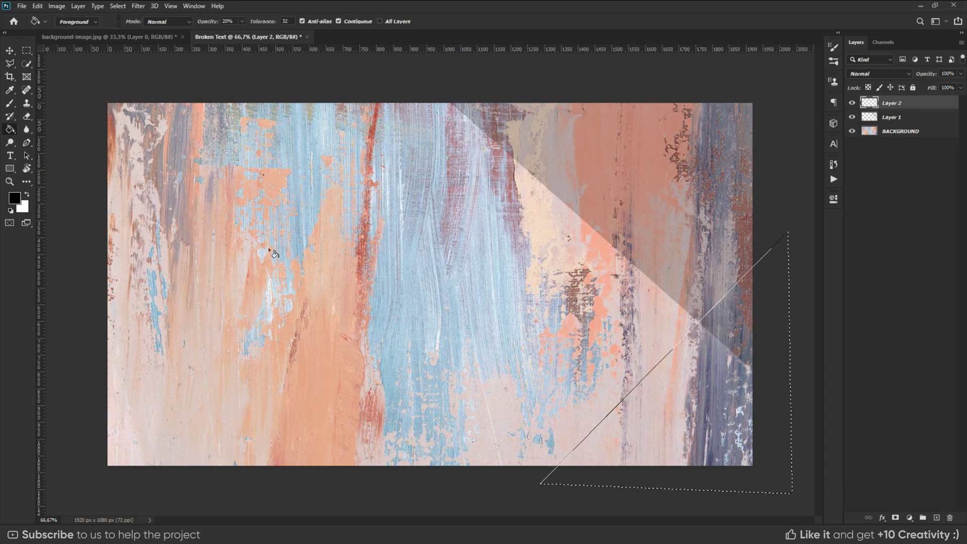
click(647, 417)
On a new layer, outline the canvas's left part with a slanted inner edge and fill it with black at 20% opacity
click(937, 518)
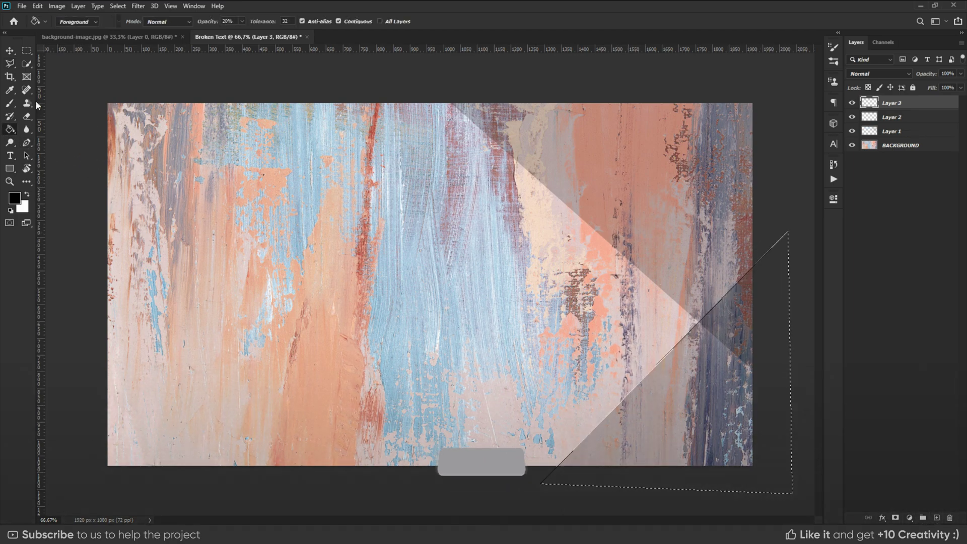
click(10, 63)
click(396, 76)
click(193, 493)
click(70, 496)
click(71, 81)
click(397, 76)
Select a triangle over the canvas's lower-left corner and fill it with black at 20% opacity on a new layer
click(65, 198)
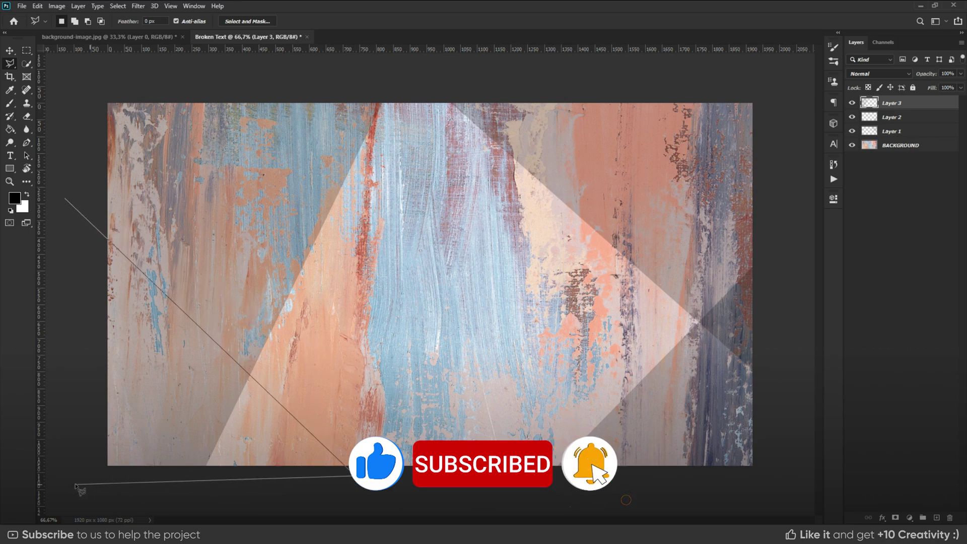
click(65, 199)
key(g)
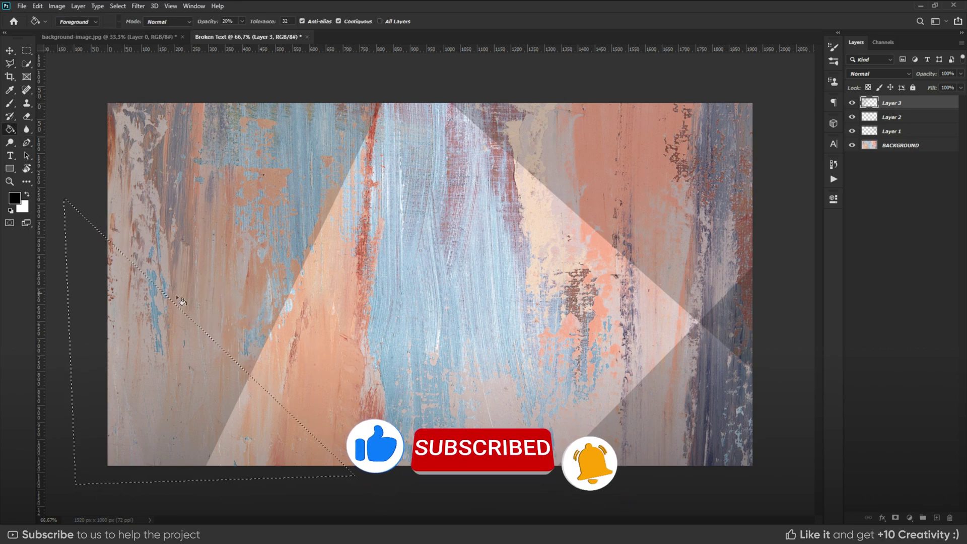
click(935, 519)
click(241, 428)
Outline the canvas's upper part with a lower edge rising to the right and fill it black at 20% opacity on a new layer
key(l)
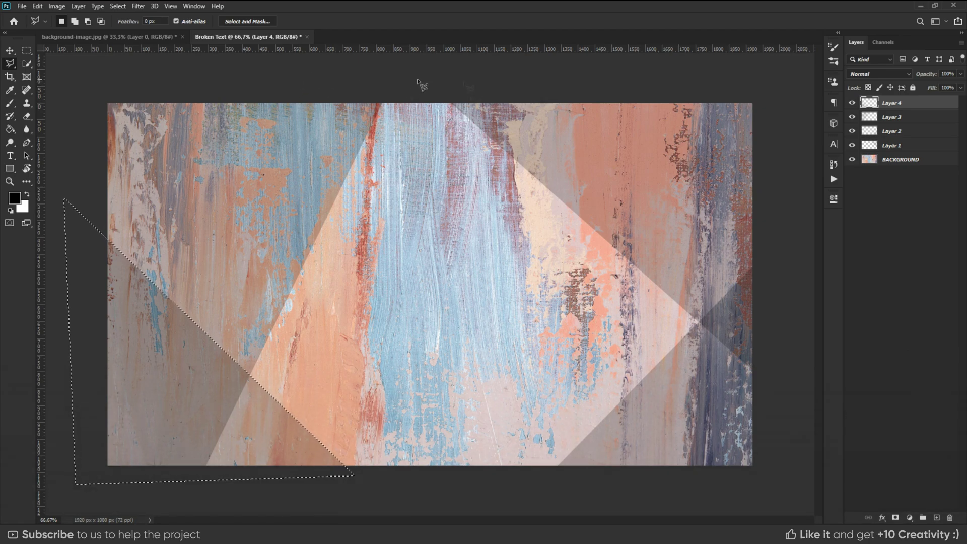
click(76, 74)
click(71, 354)
click(773, 140)
click(76, 76)
key(ctrl+shift+alt+n)
key(g)
click(244, 174)
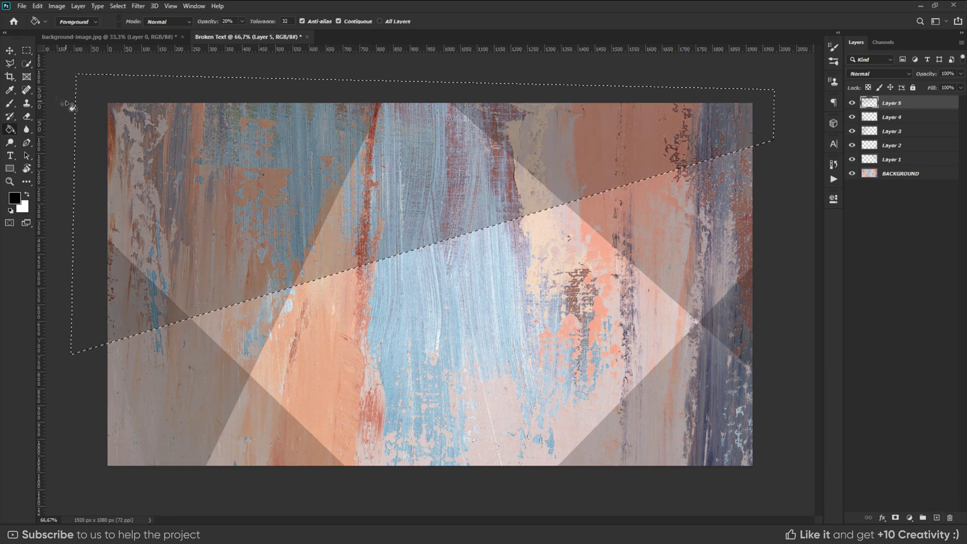
Select a large triangle spanning the canvas's left and bottom edges and fill it with black at 20% opacity on a new layer
key(l)
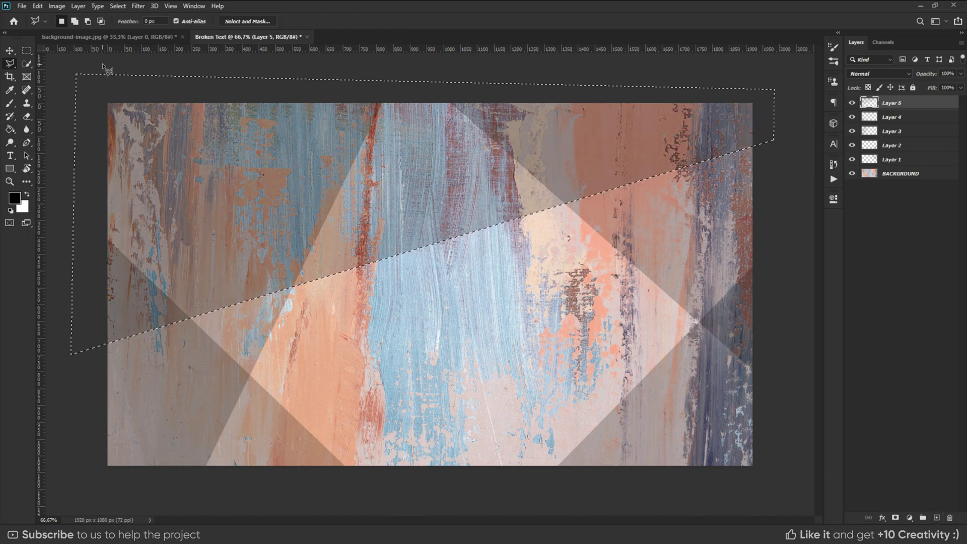
click(96, 481)
click(615, 490)
click(103, 64)
key(ctrl+shift+alt+n)
key(g)
click(156, 207)
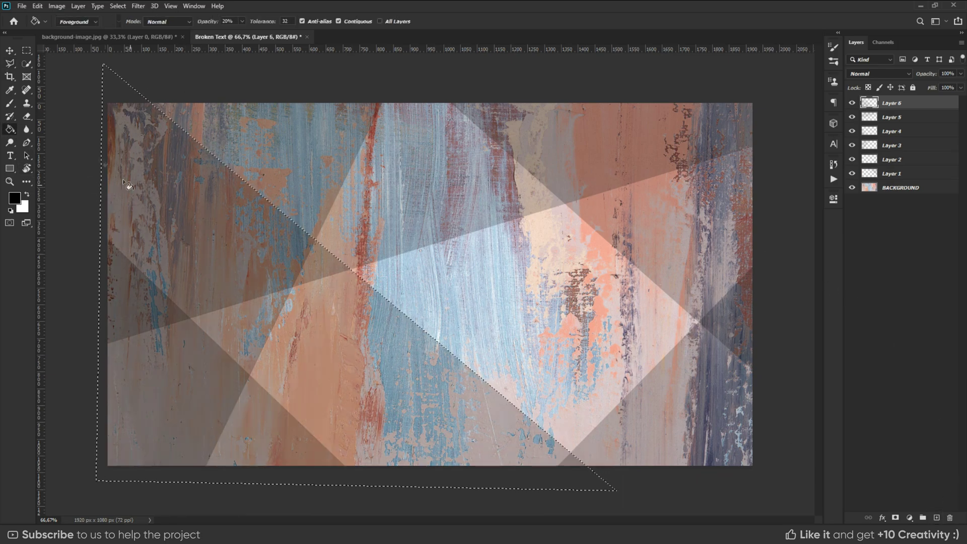
Outline the canvas's right part with a diagonal inner edge, fill it black at 20% opacity on a new layer, and deselect
click(11, 66)
click(261, 497)
click(785, 496)
click(782, 89)
click(638, 85)
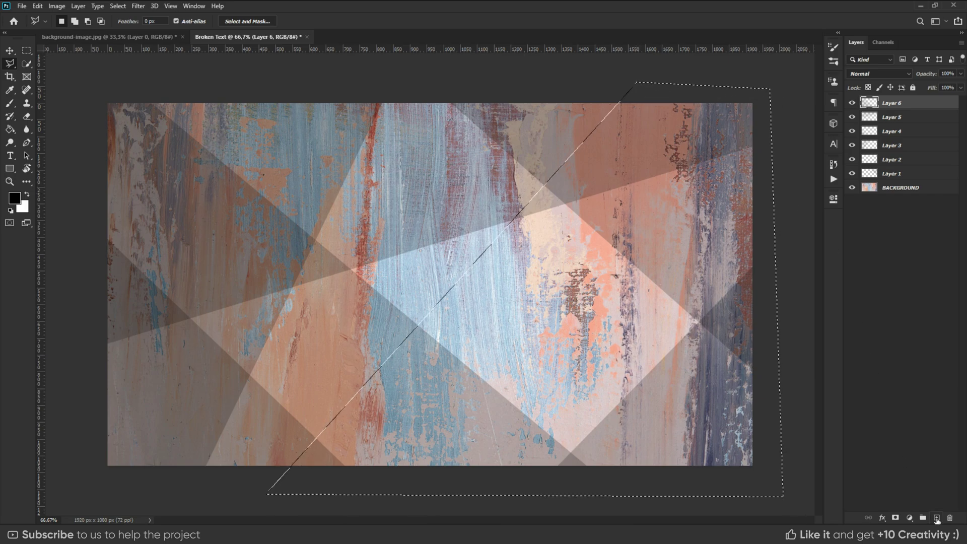
key(ctrl+shift+alt+n)
key(g)
click(389, 226)
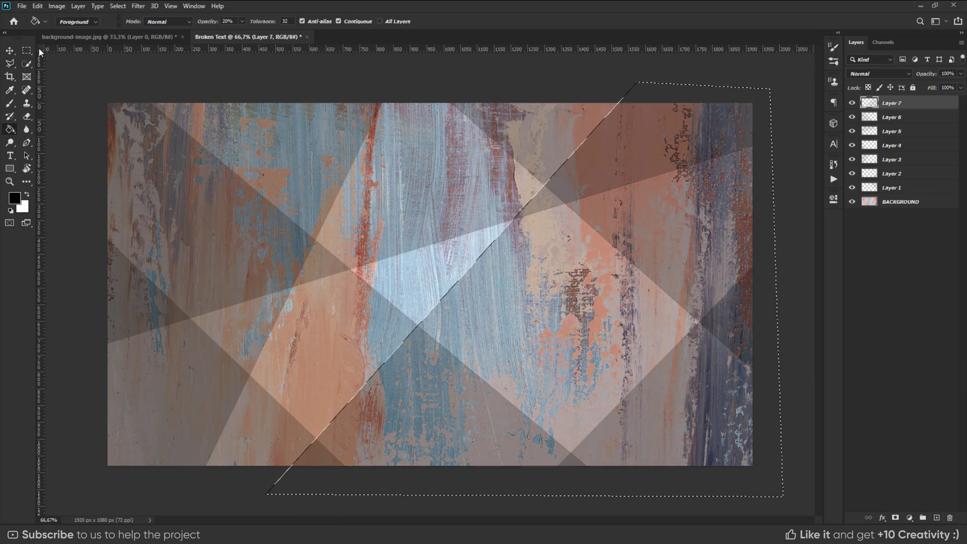
key(m)
key(ctrl+d)
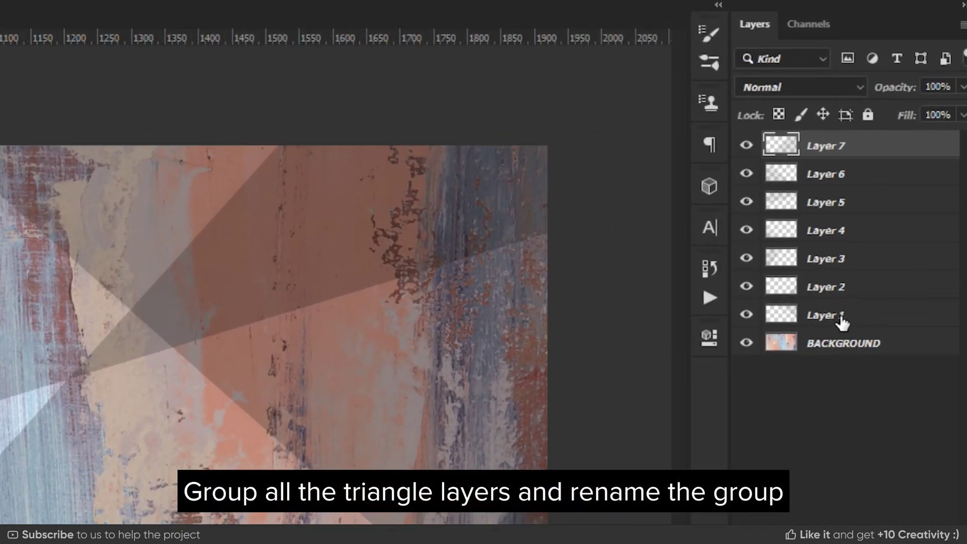
Group Layer 1 through Layer 7 and name the group TRIANGLES
shift+click(899, 189)
key(ctrl+g)
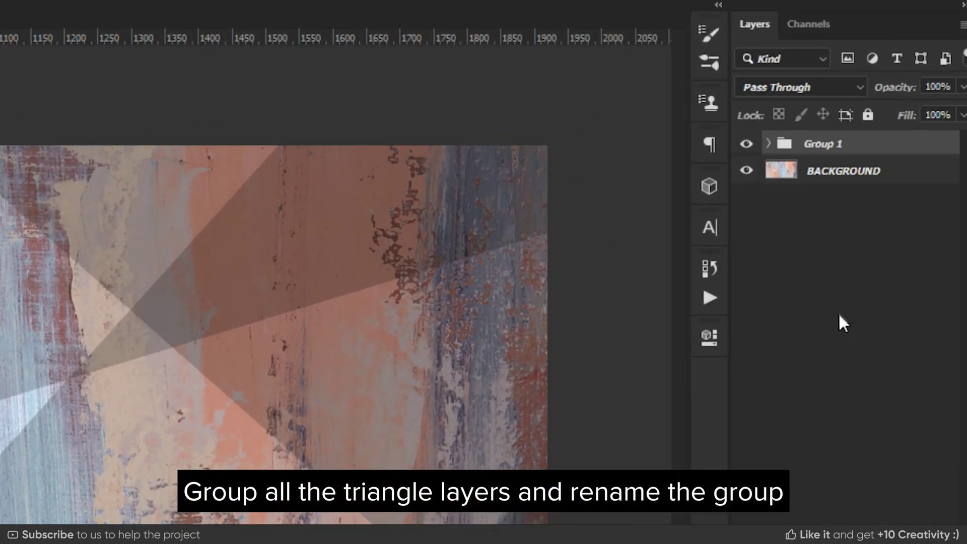
click(816, 147)
text(TRIANGLES)
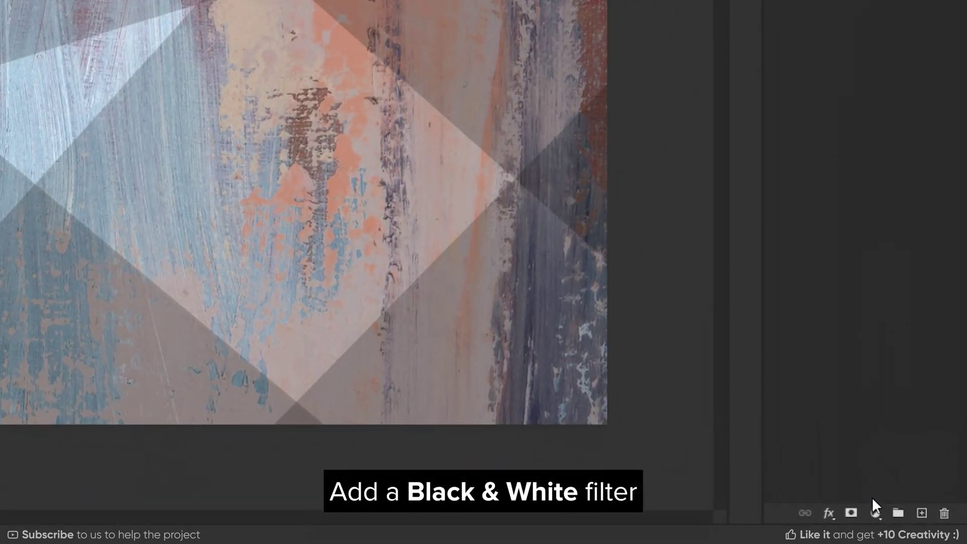
Add a Black & White adjustment layer with the Default preset above the TRIANGLES group
click(910, 518)
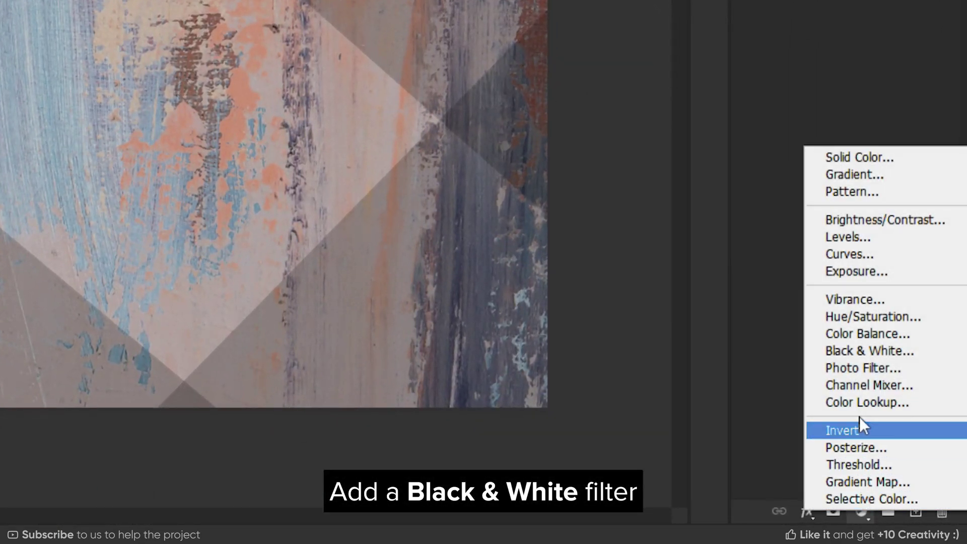
click(862, 353)
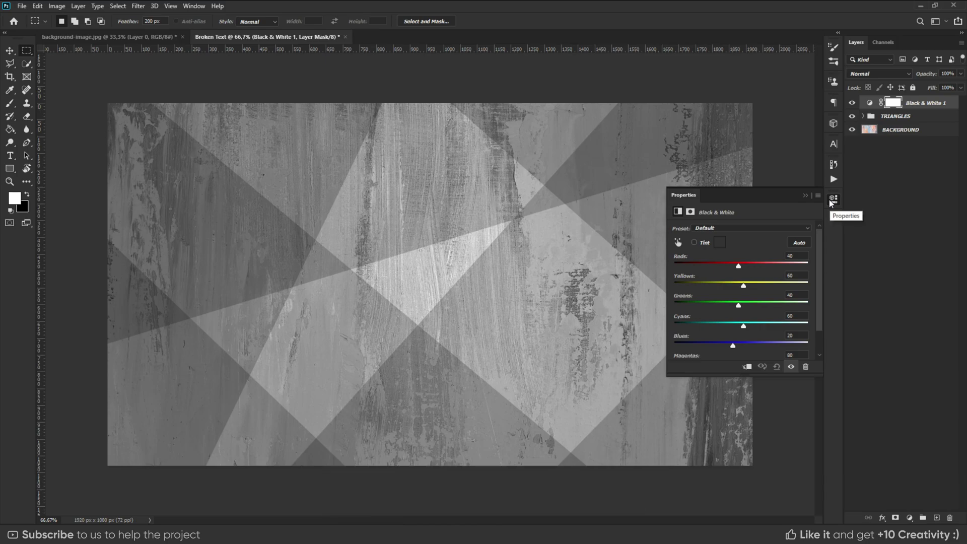
click(818, 170)
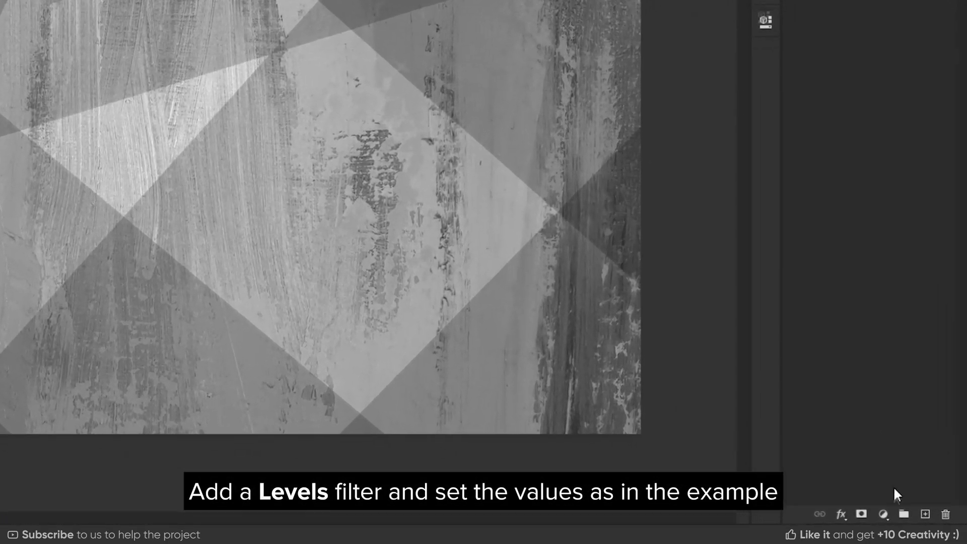
Add a Levels adjustment layer on top with input black 25, input white 240 and output white 50
click(909, 517)
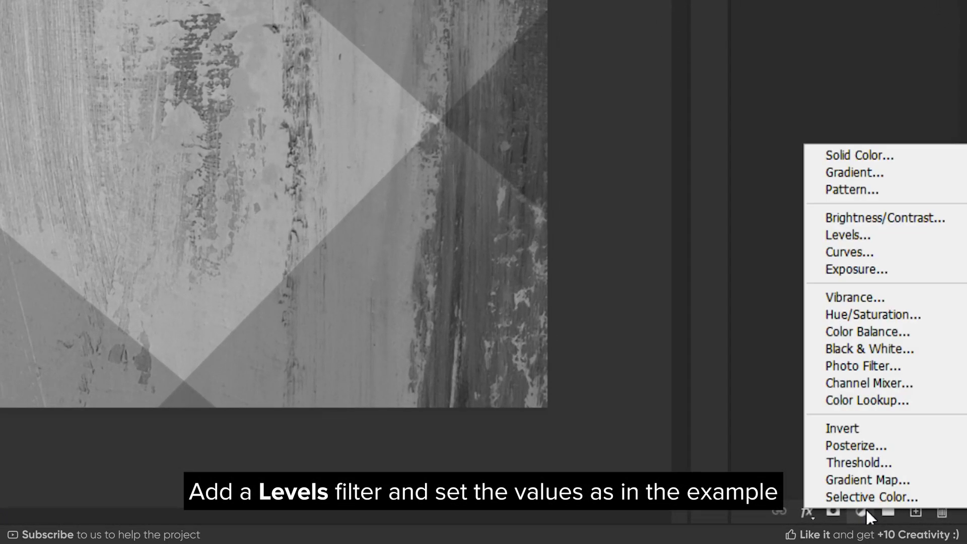
click(853, 235)
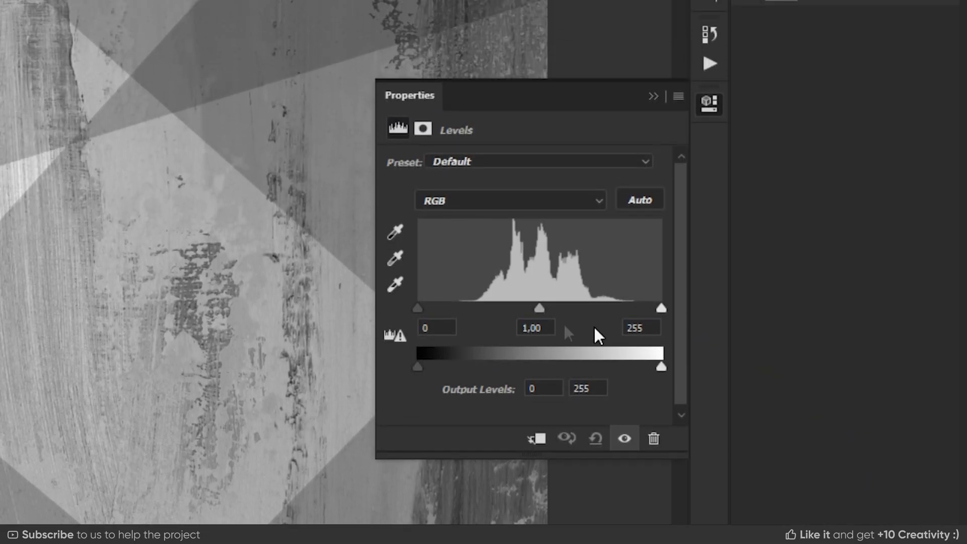
drag(417, 308, 441, 307)
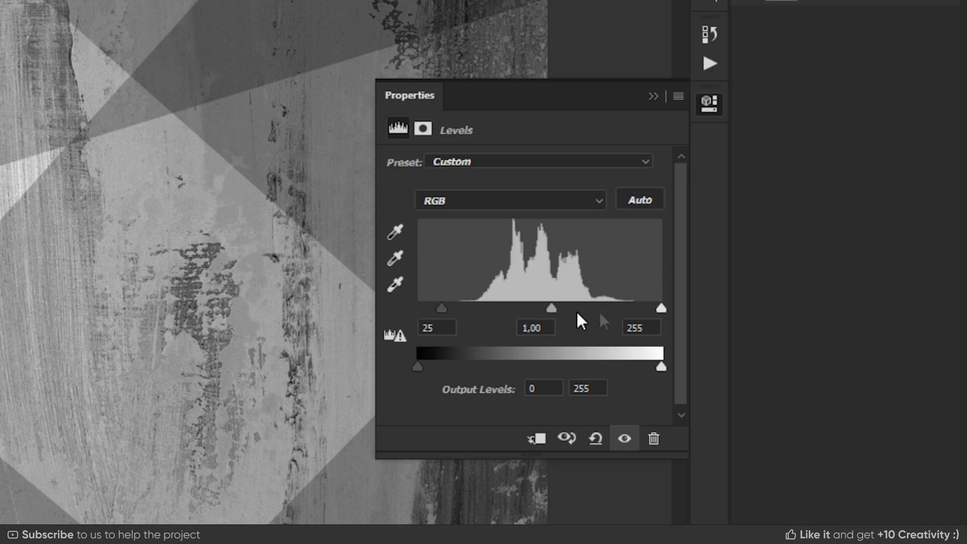
drag(661, 306, 648, 306)
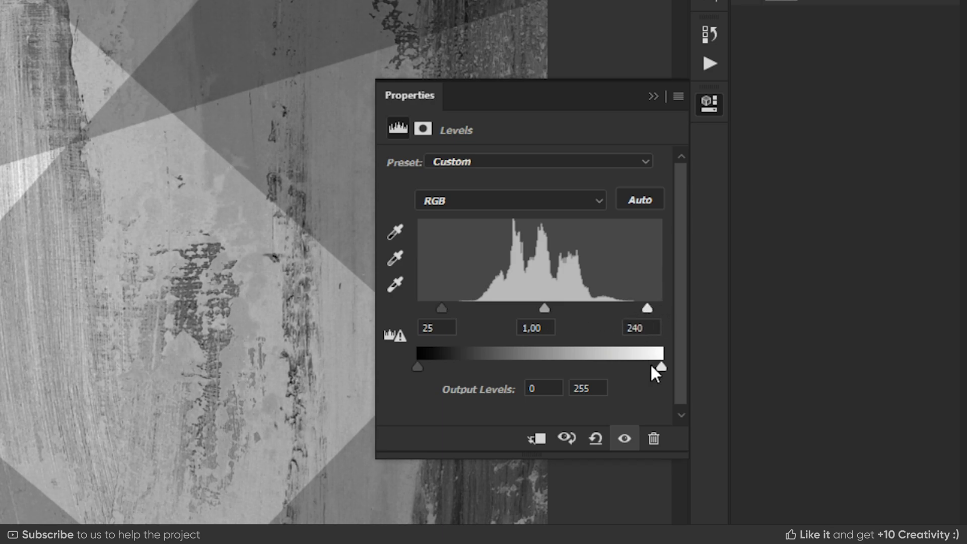
drag(658, 367, 464, 373)
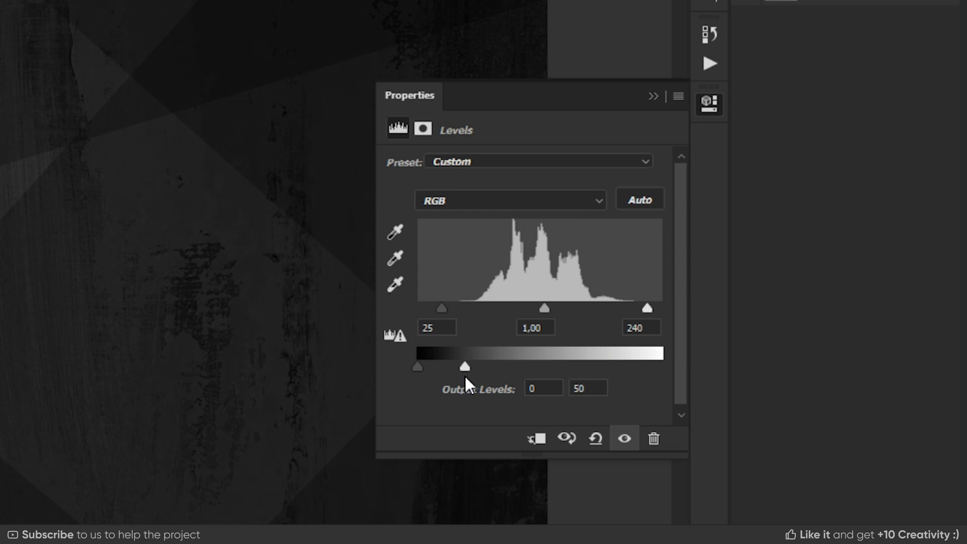
click(708, 105)
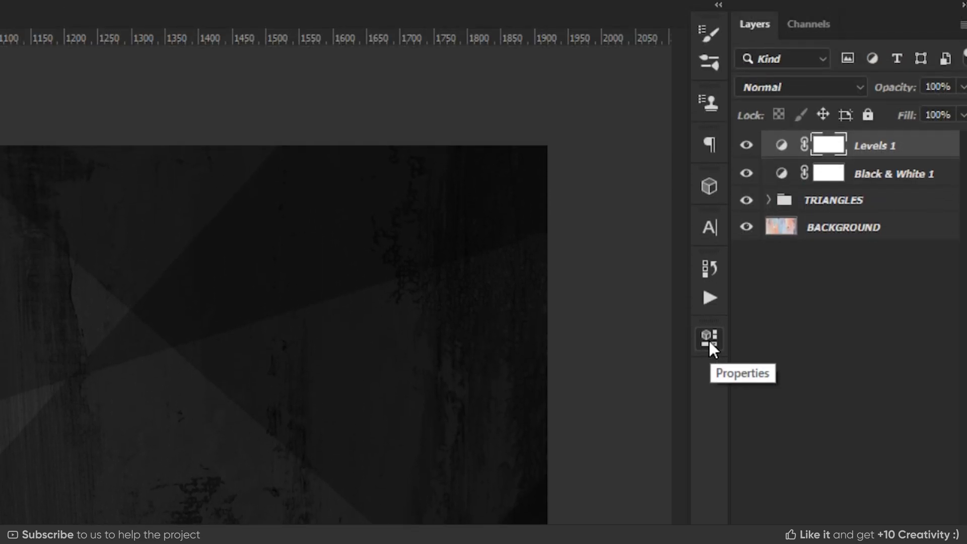
Group the Levels, Black & White, TRIANGLES and BACKGROUND layers and name the group BG
shift+click(840, 92)
key(ctrl+g)
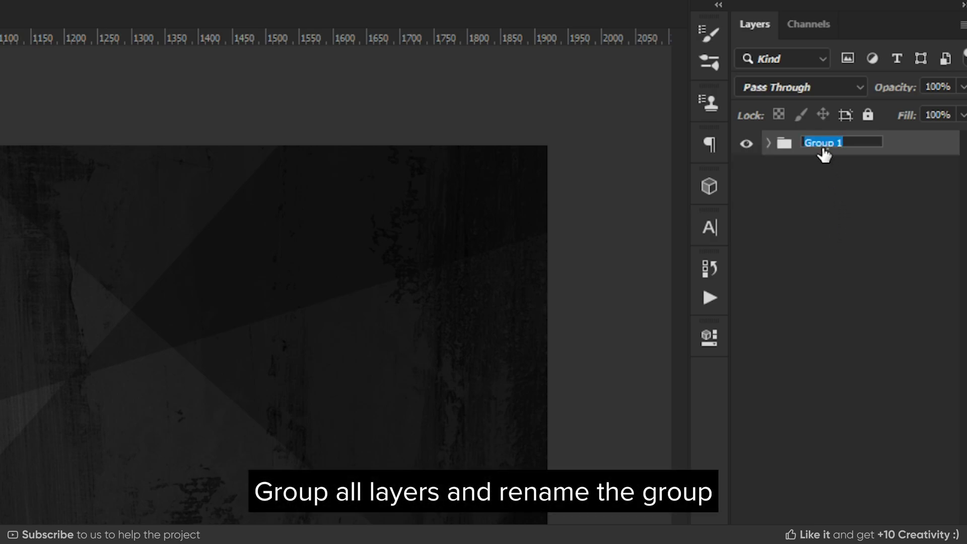
text(B)
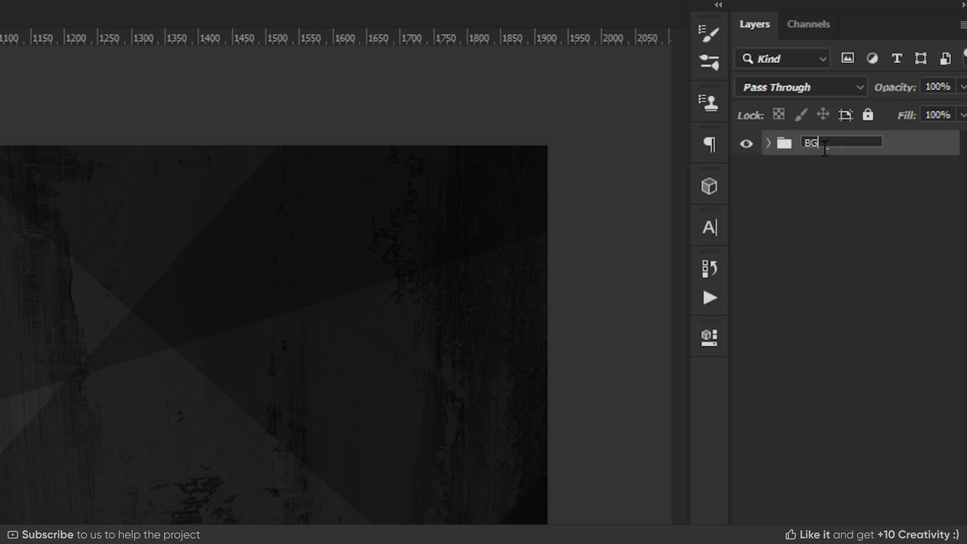
text(G)
key(Return)
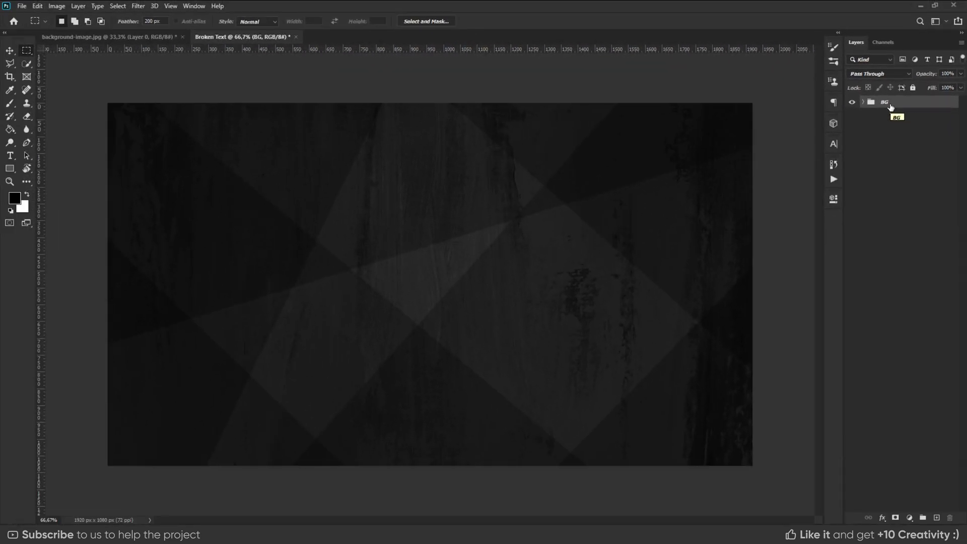
Add the text TEXT in the lower-left area of the canvas, using Montserrat Black Italic at 300 px
key(v)
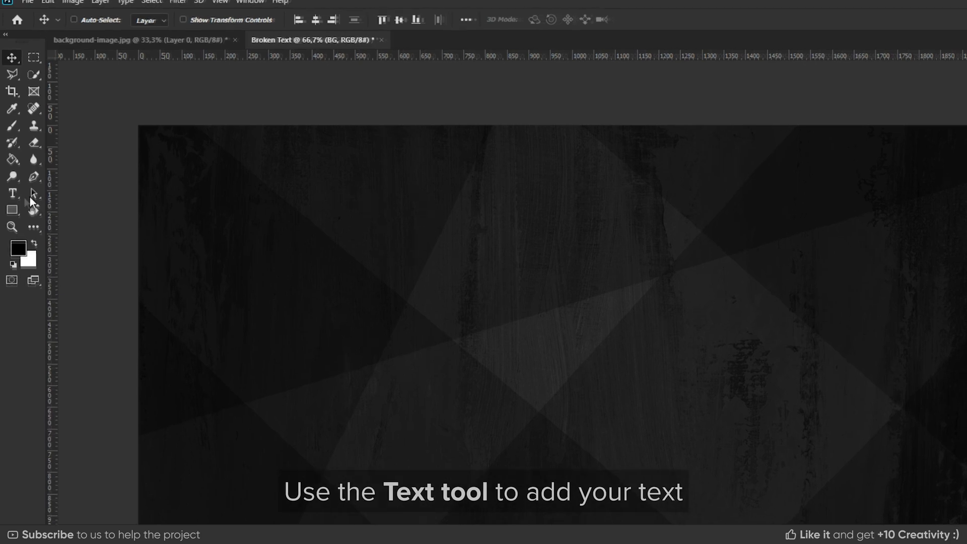
click(10, 156)
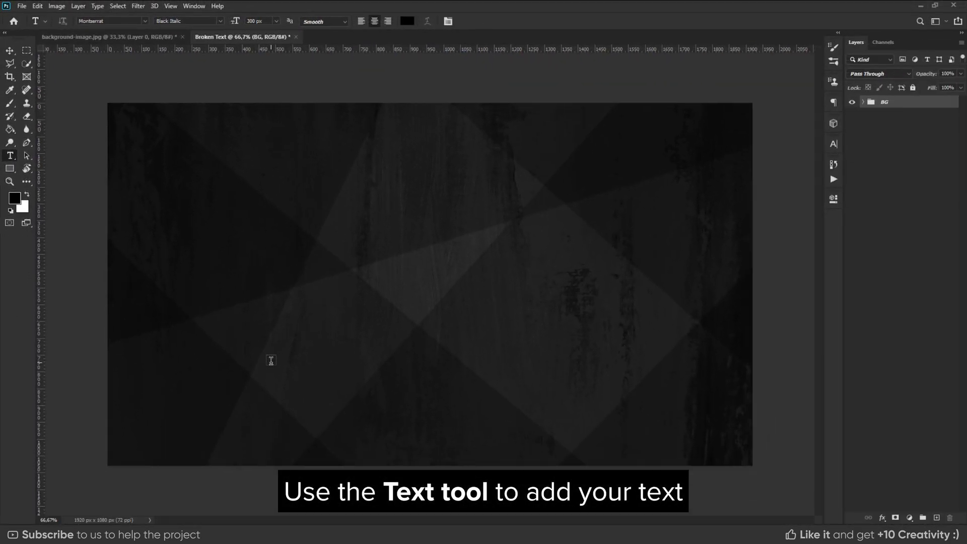
click(271, 360)
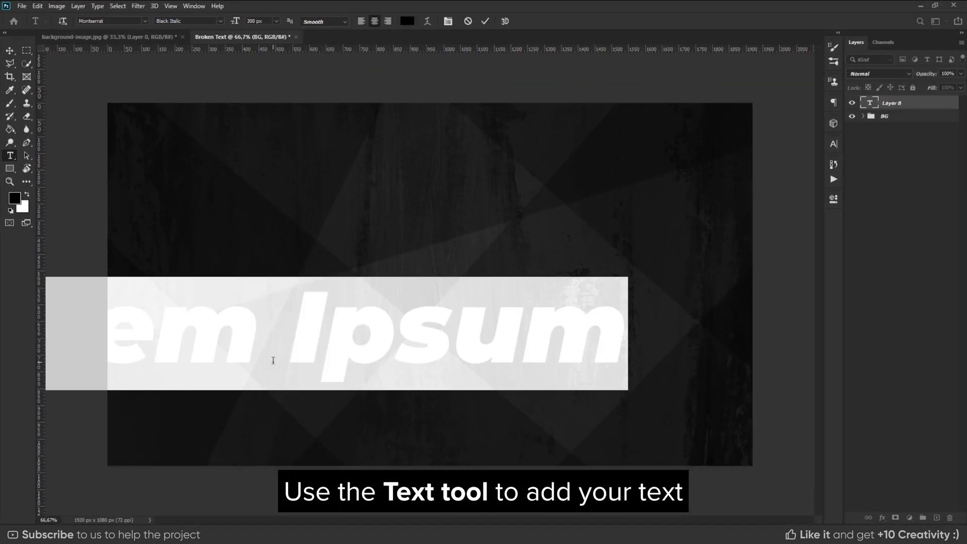
text(TEXT)
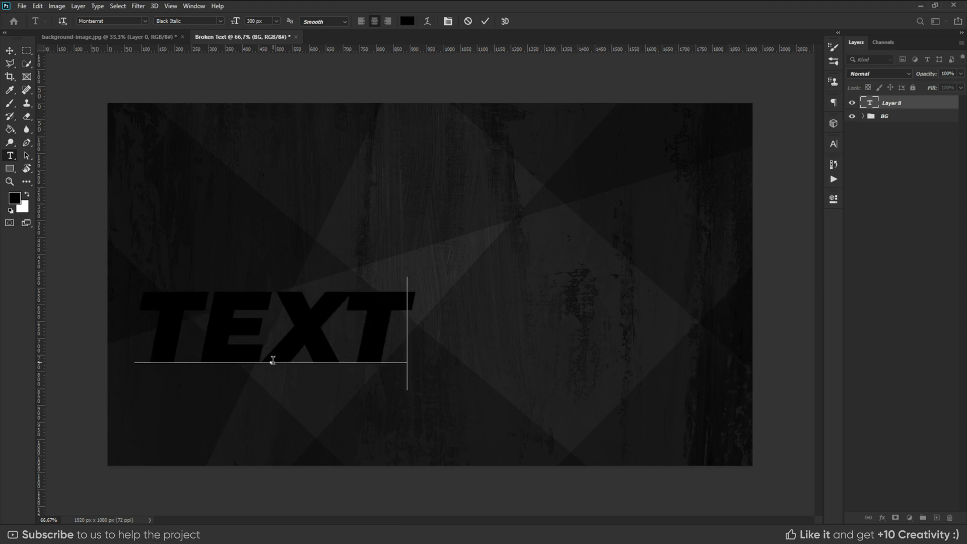
Change the colour of the whole word TEXT to white (ffffff)
drag(387, 312, 162, 314)
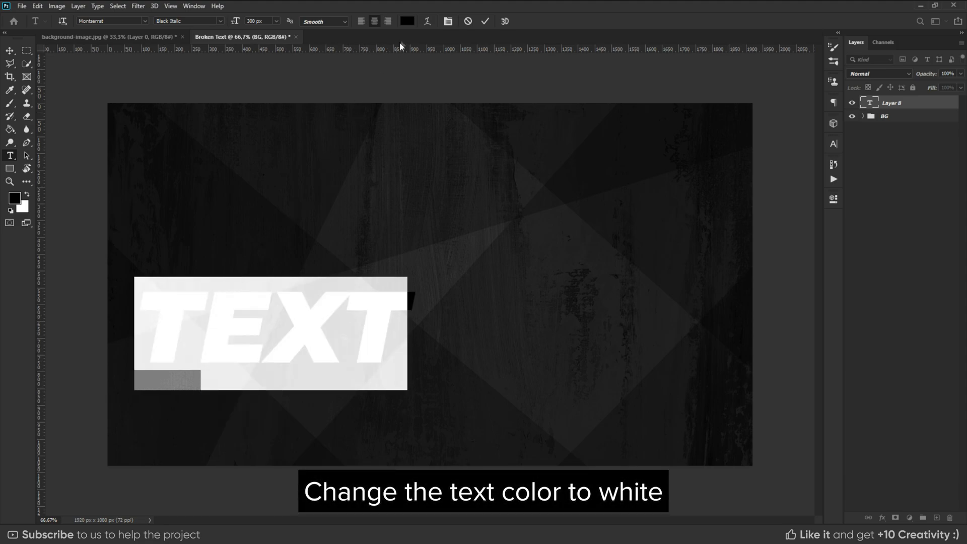
click(407, 21)
text(ffffff)
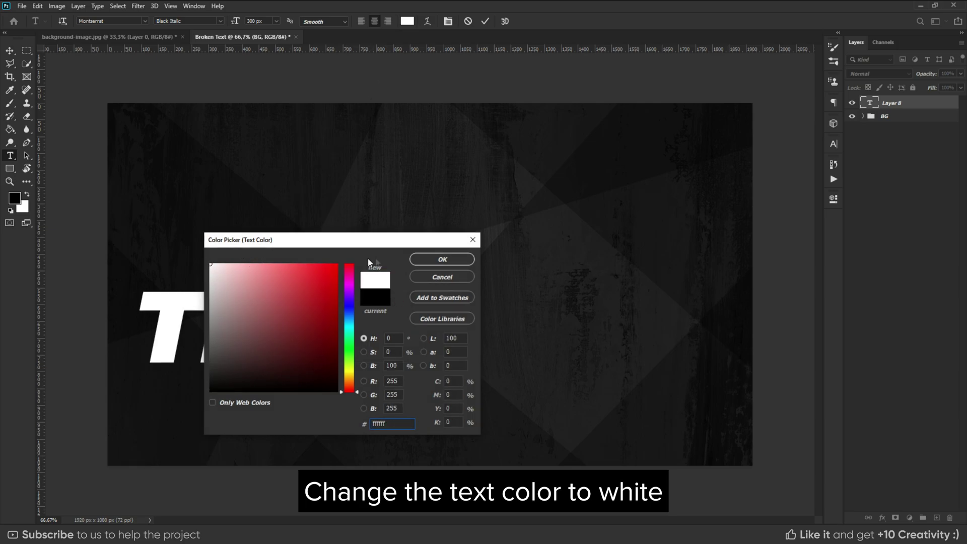
click(423, 261)
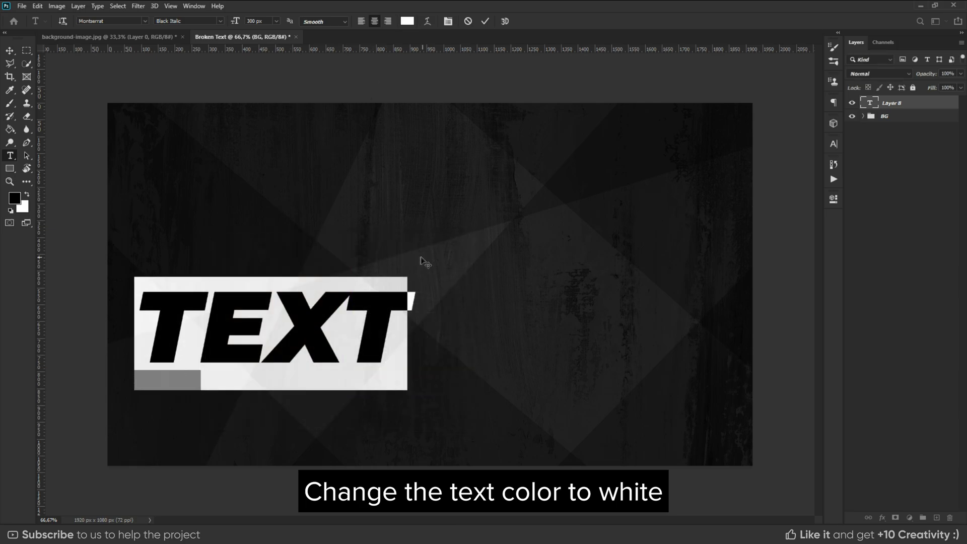
Centre the TEXT layer horizontally and vertically on the canvas
click(10, 51)
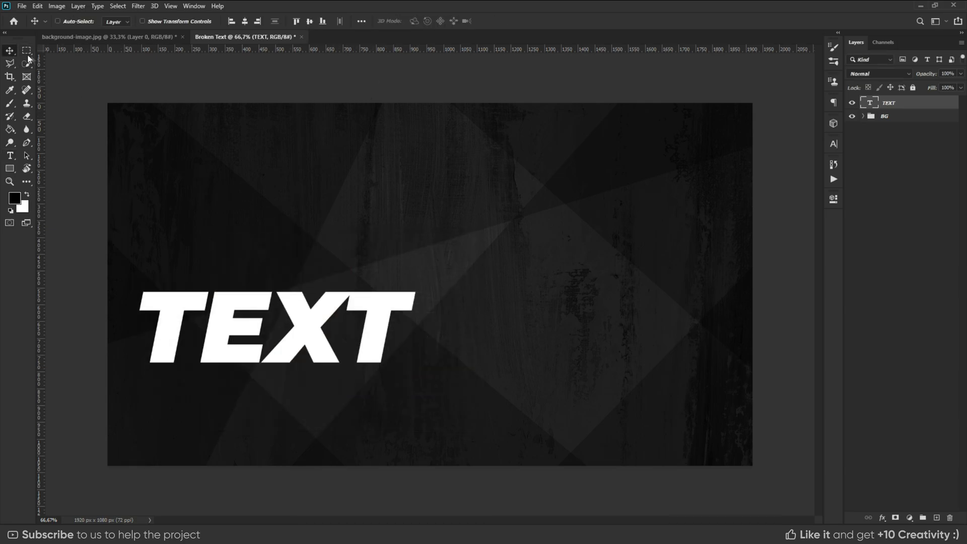
click(246, 22)
click(309, 22)
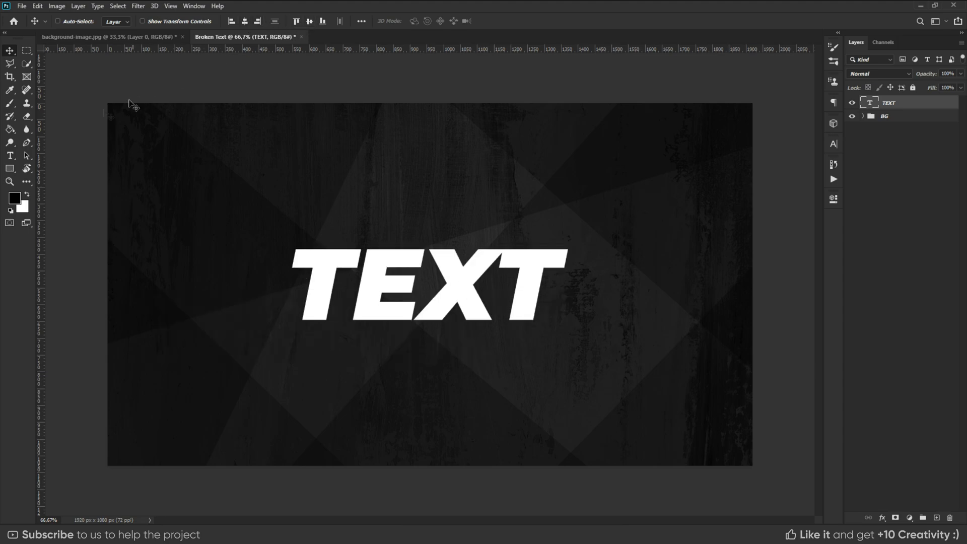
Scale the word TEXT up proportionally to about 155% and rasterize its type layer
key(ctrl+t)
drag(568, 234, 641, 191)
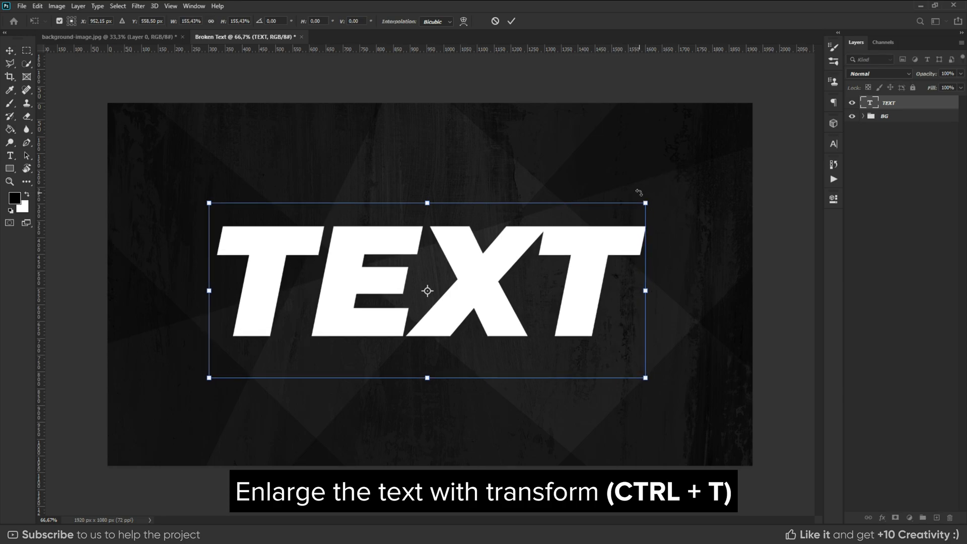
key(Return)
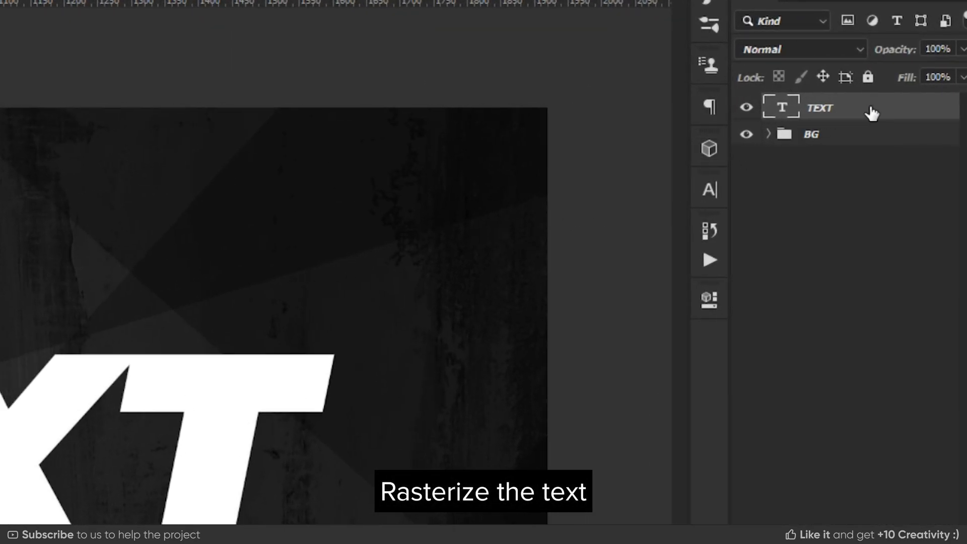
right_click(870, 108)
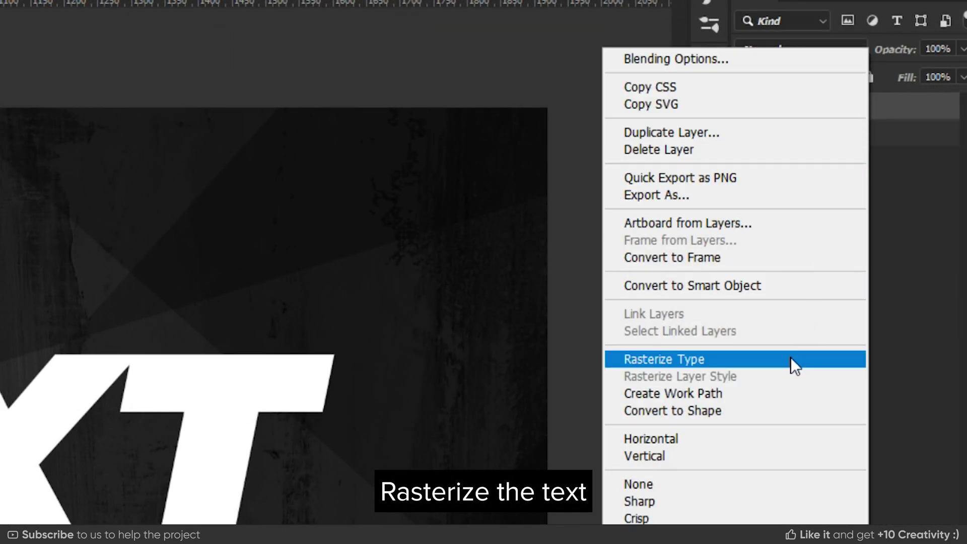
click(790, 359)
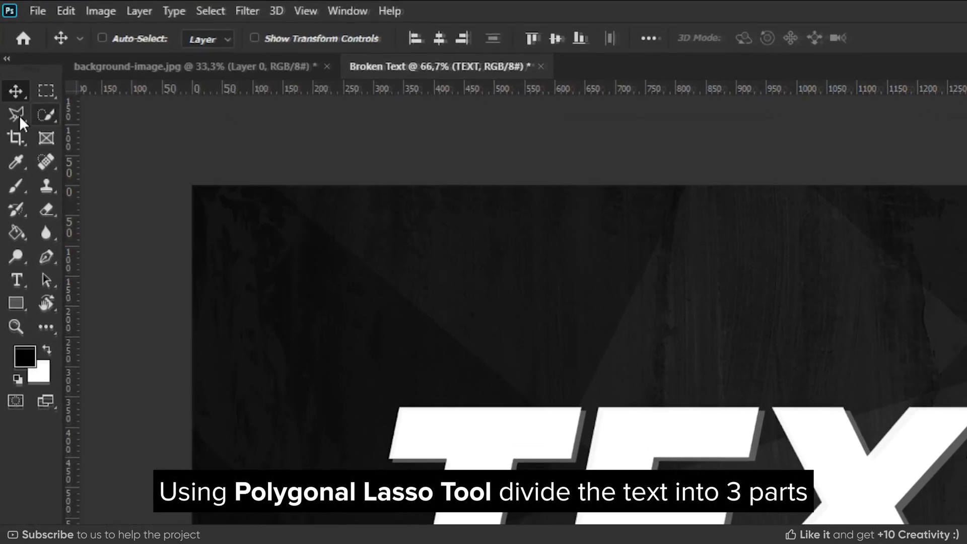
Outline the upper part of the X and final T along a diagonal with the Polygonal Lasso and nudge it slightly right and up
click(18, 114)
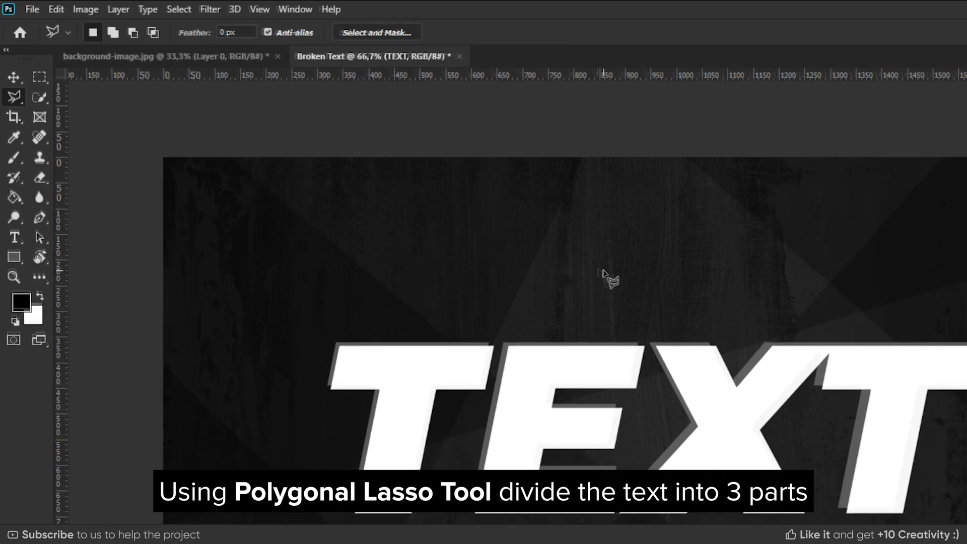
click(803, 403)
click(641, 333)
click(402, 202)
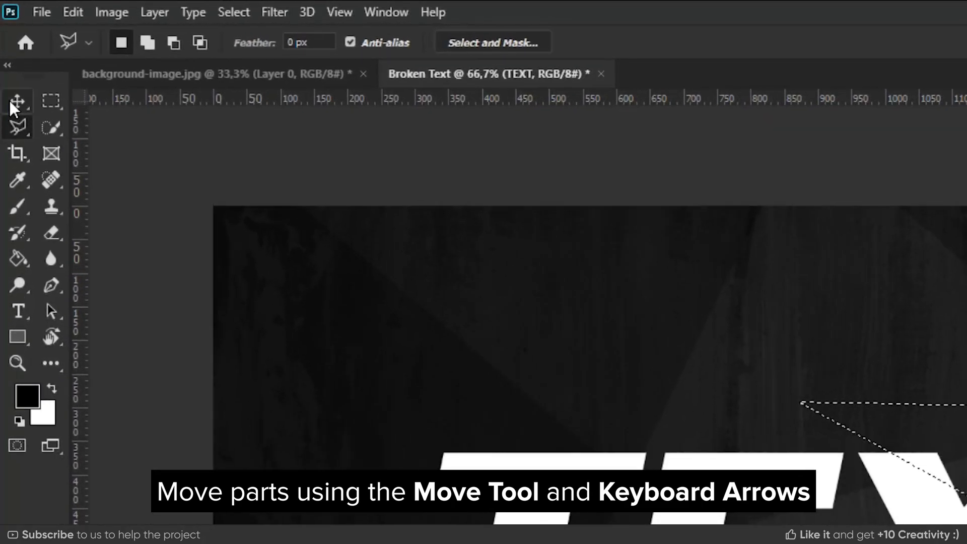
click(11, 102)
key(Right)
key(Right)
key(Right)
key(Right)
key(Right)
key(Right)
key(Up)
key(Up)
key(Up)
key(Up)
key(Up)
key(Up)
key(Up)
key(Up)
key(Up)
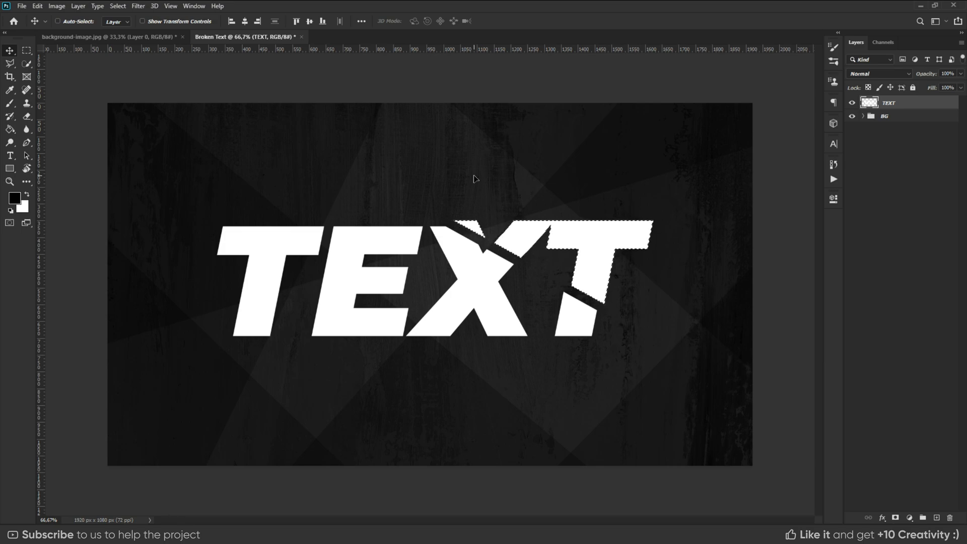
Outline the lower part of the first T and E along a diagonal with the Polygonal Lasso, shift it slightly left and down, and deselect
click(9, 63)
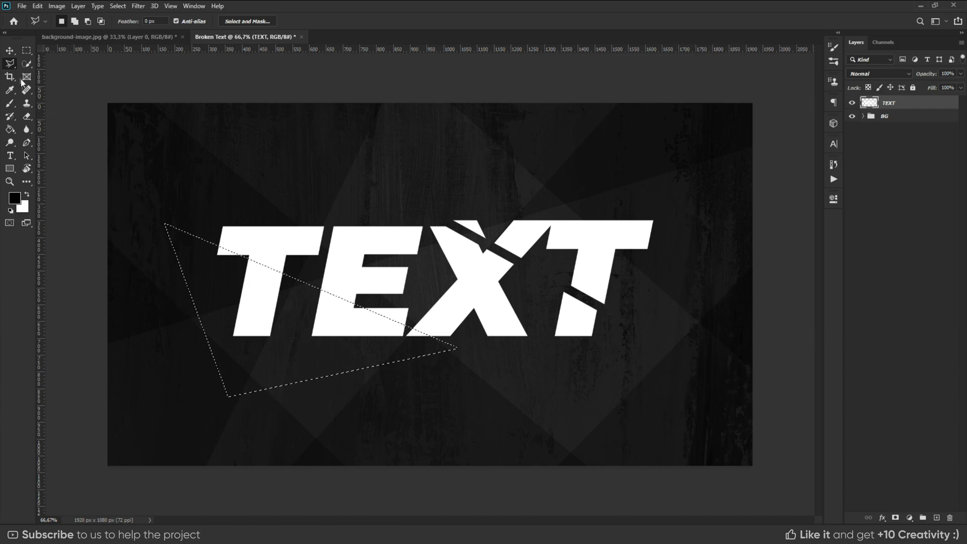
click(11, 52)
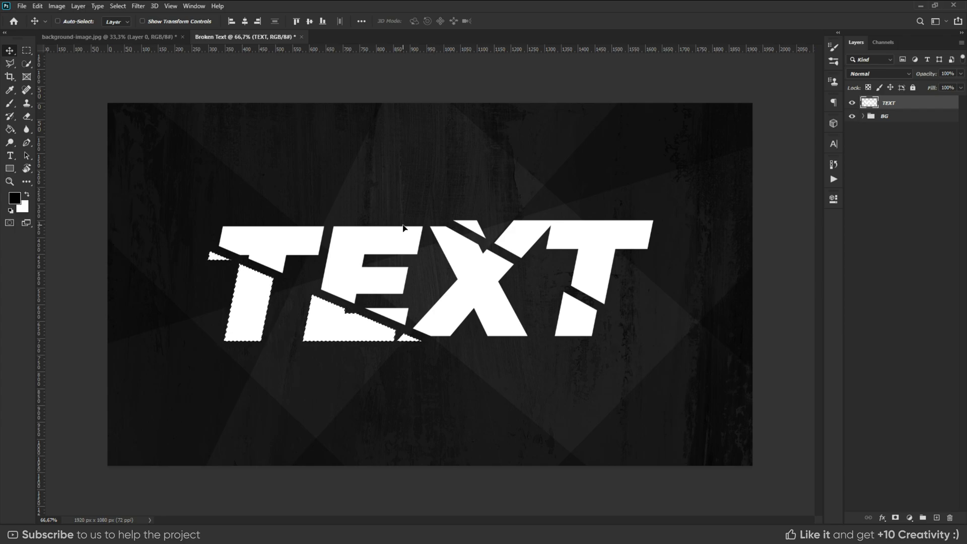
click(27, 51)
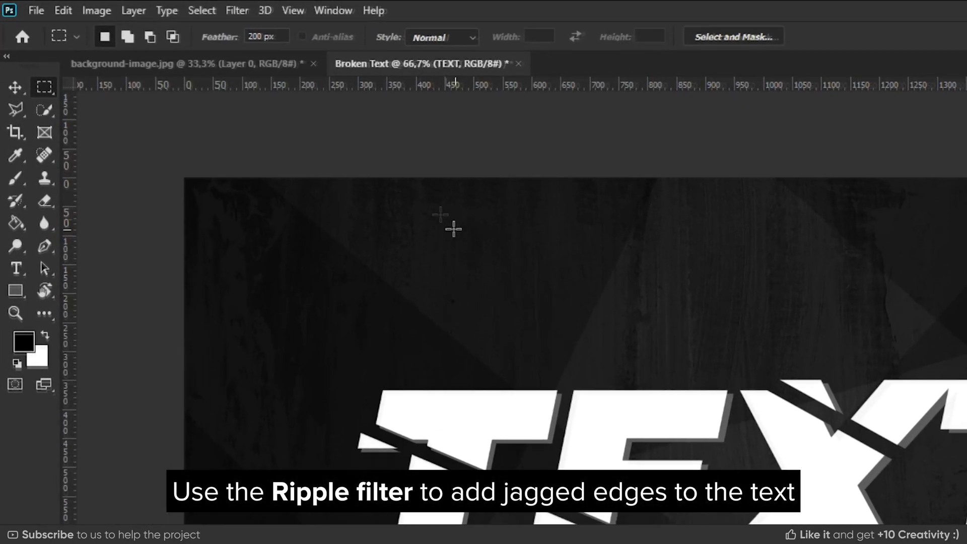
Apply the Ripple distortion filter to the TEXT layer with Medium size and an Amount below 100% for jagged edges
click(139, 6)
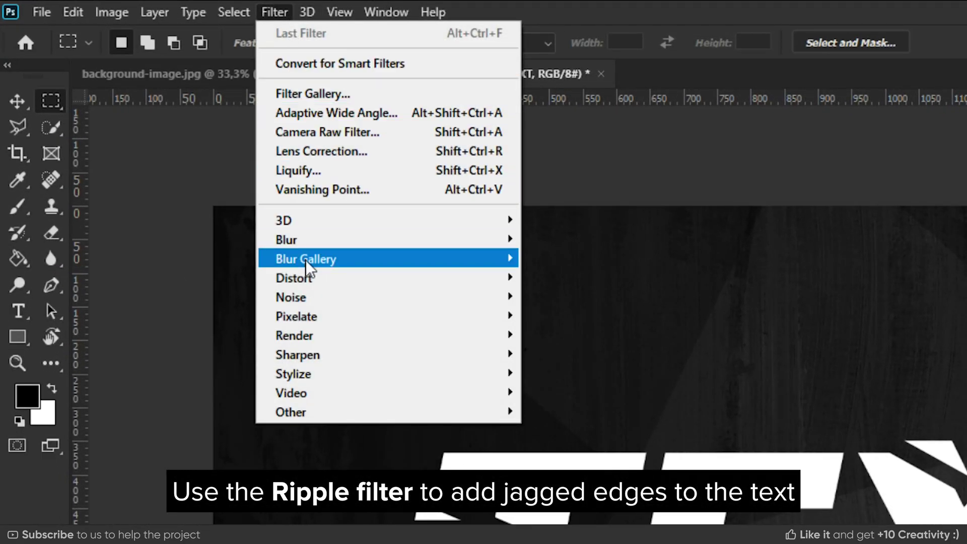
mouse_move(305, 276)
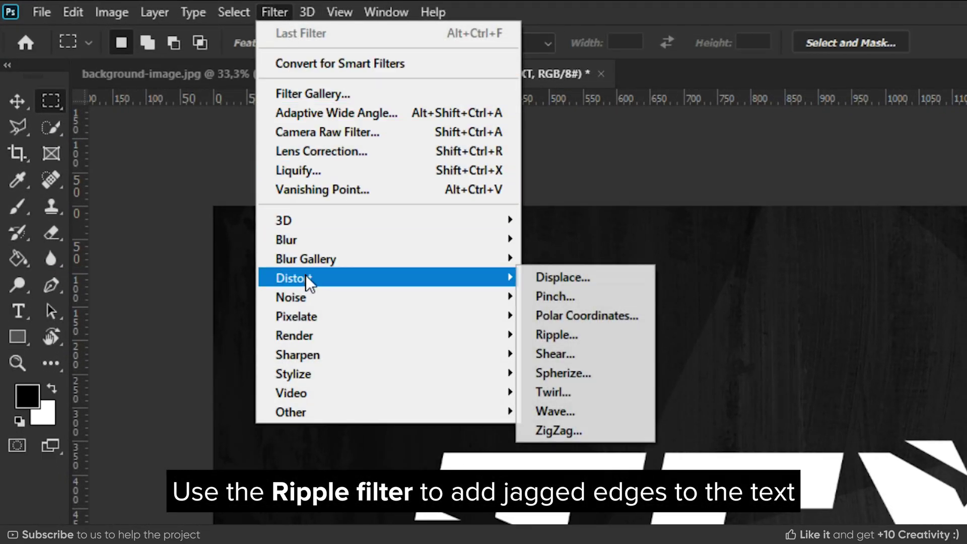
click(593, 336)
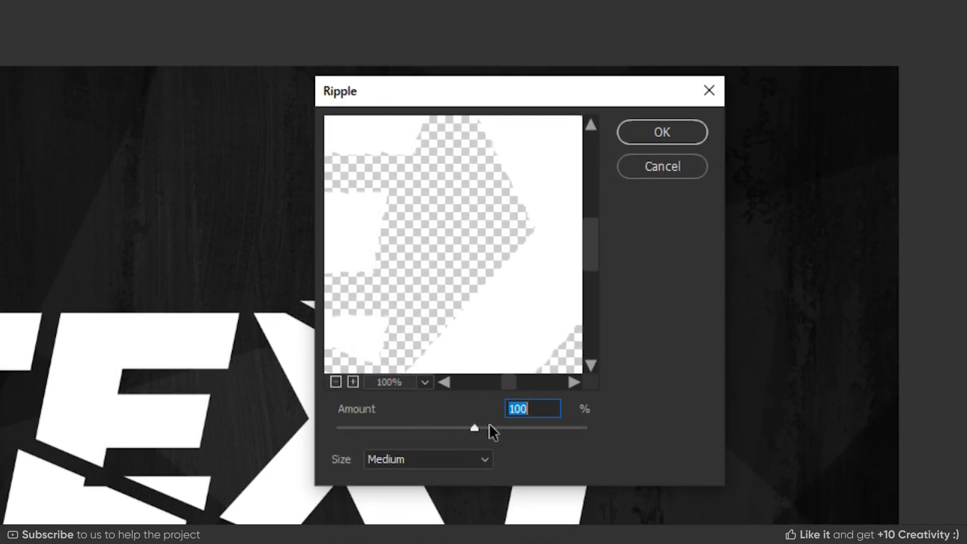
drag(475, 430, 456, 427)
click(650, 135)
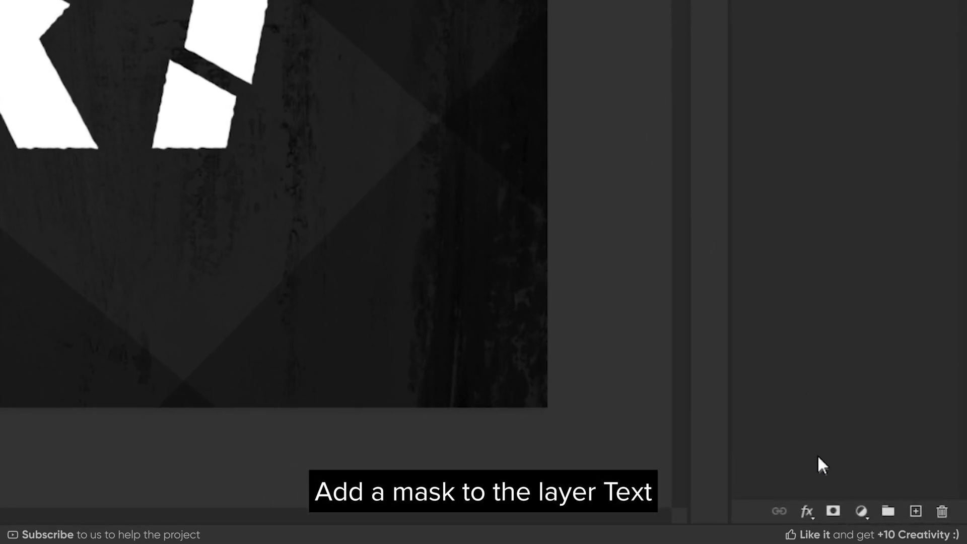
Add a layer mask to the TEXT layer and ready the Brush tool with black as the foreground colour
click(831, 509)
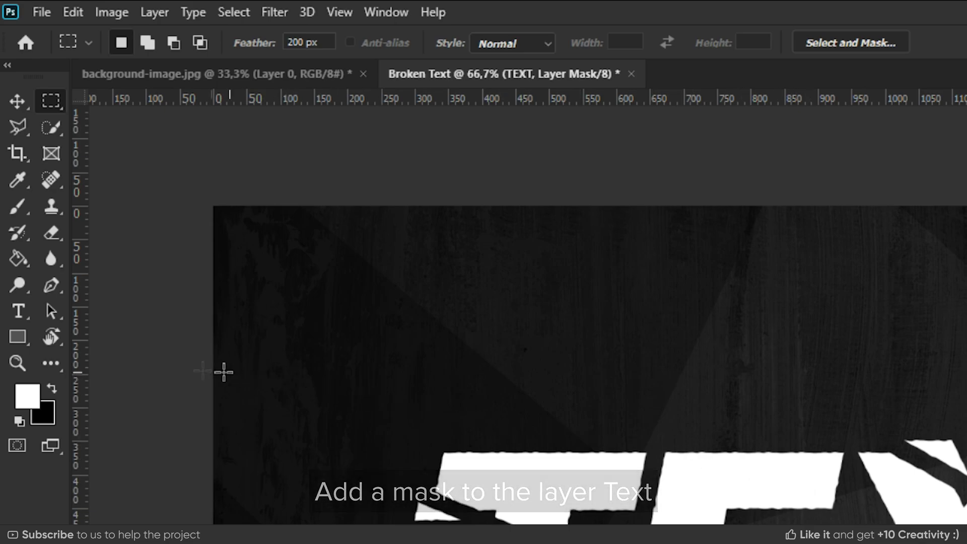
click(51, 386)
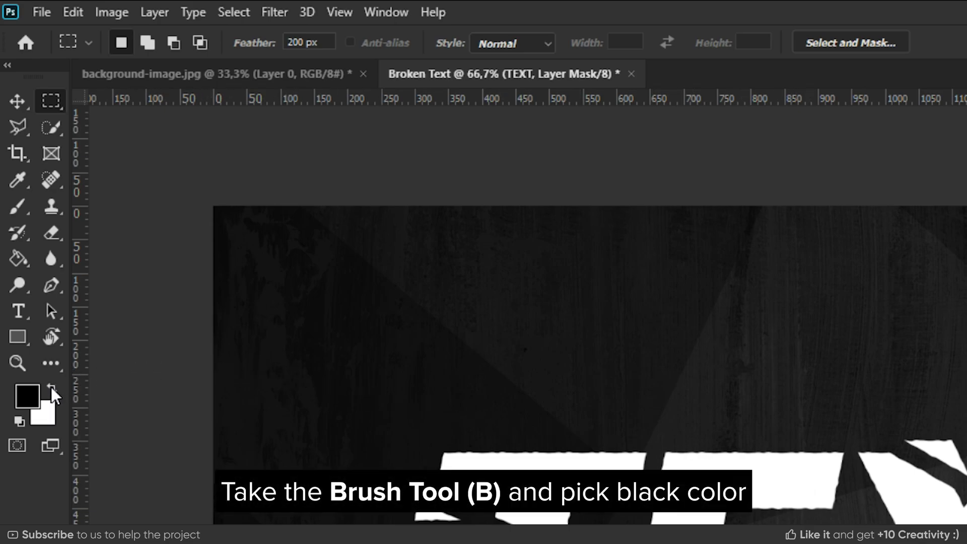
click(23, 207)
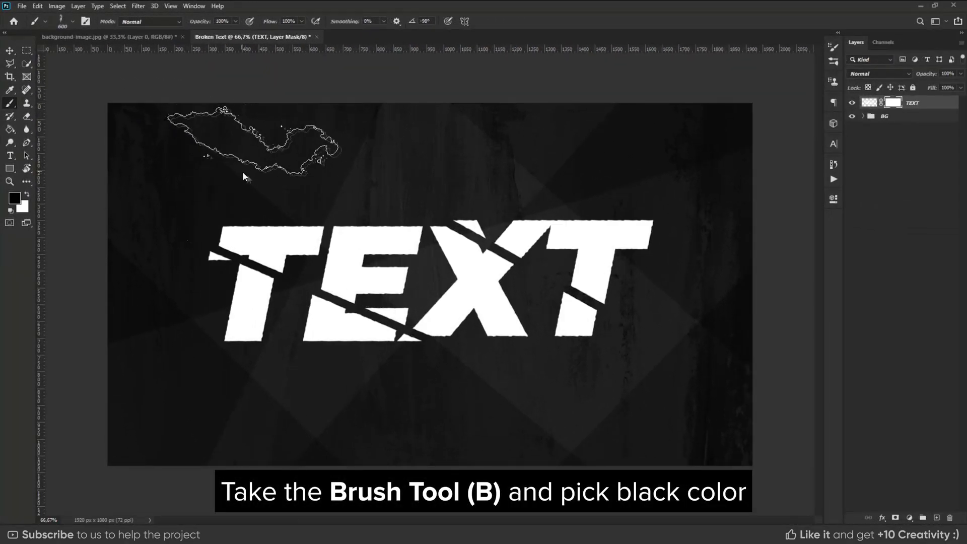
Choose the 011 Explosion brush and reduce its size to 700 px
right_click(388, 260)
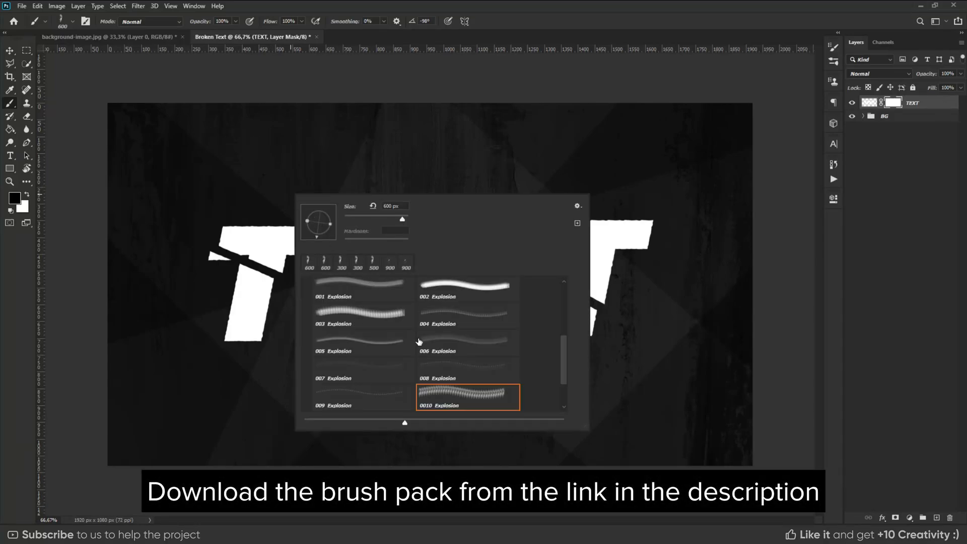
scroll(416, 343, down, 2)
scroll(402, 352, down, 1)
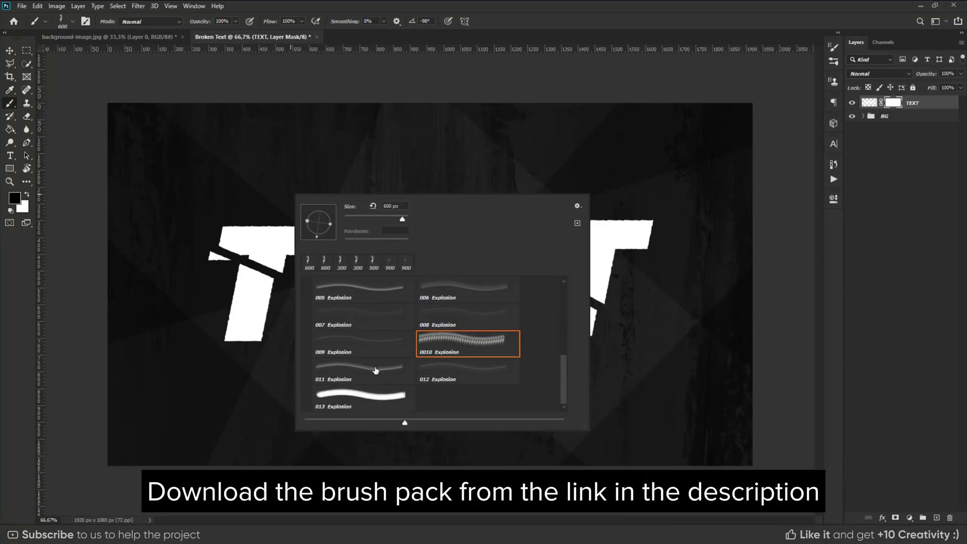
click(375, 367)
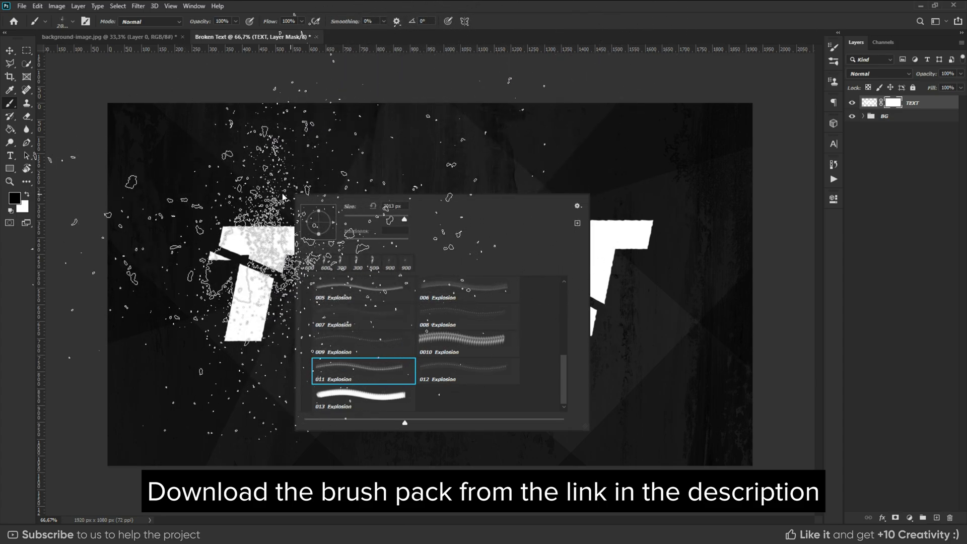
click(280, 150)
key(bracketleft)
key(bracketleft)
key(bracketleft)
key(bracketleft)
key(bracketleft)
key(bracketleft)
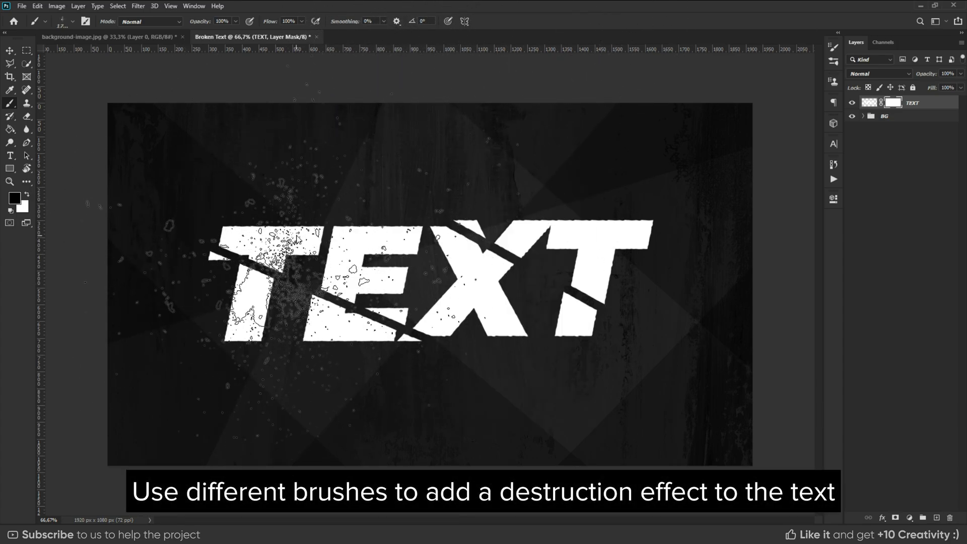
key(bracketleft)
key(bracketleft)
key(bracketleft)
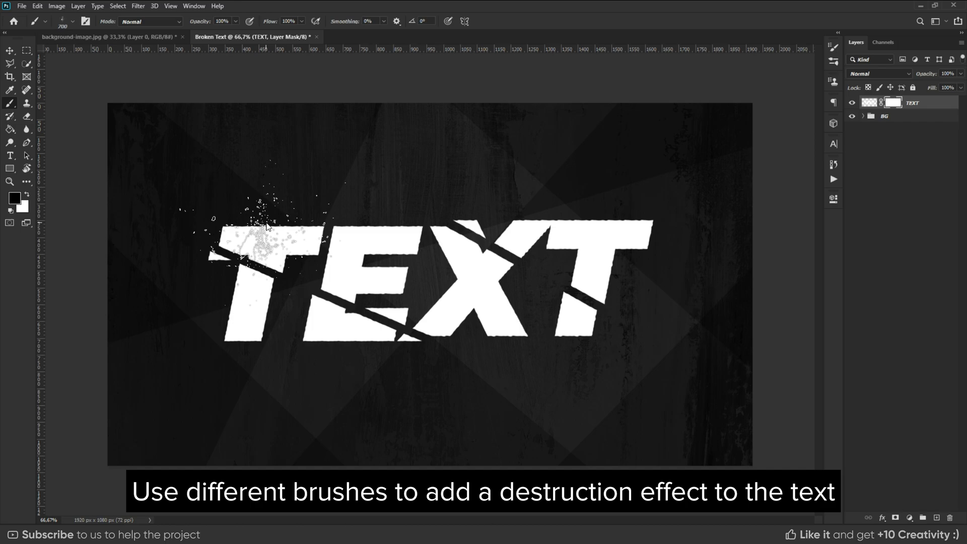
Dab black spatter on the TEXT mask over the first T and the E, varying the brush size and angle
click(267, 226)
key(bracketleft)
key(bracketleft)
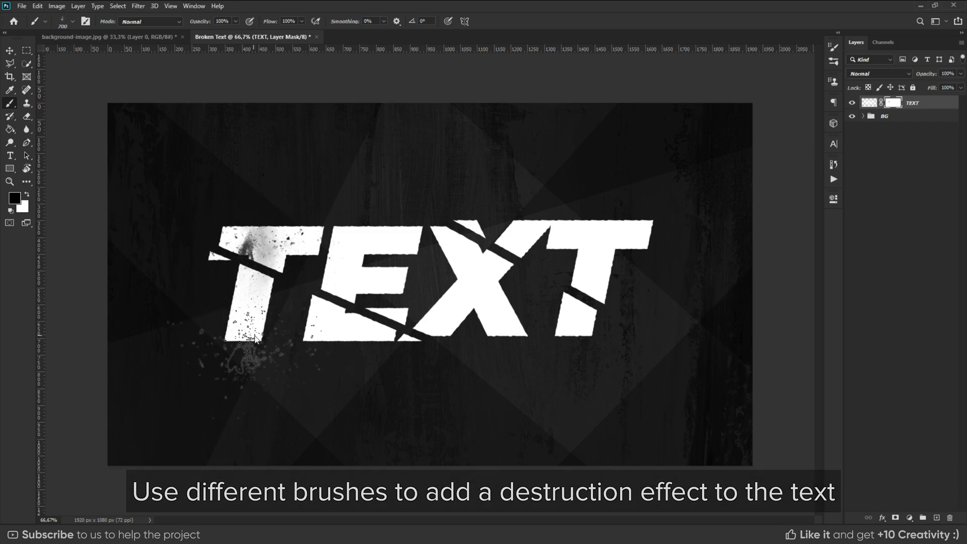
click(312, 325)
key(shift+Left)
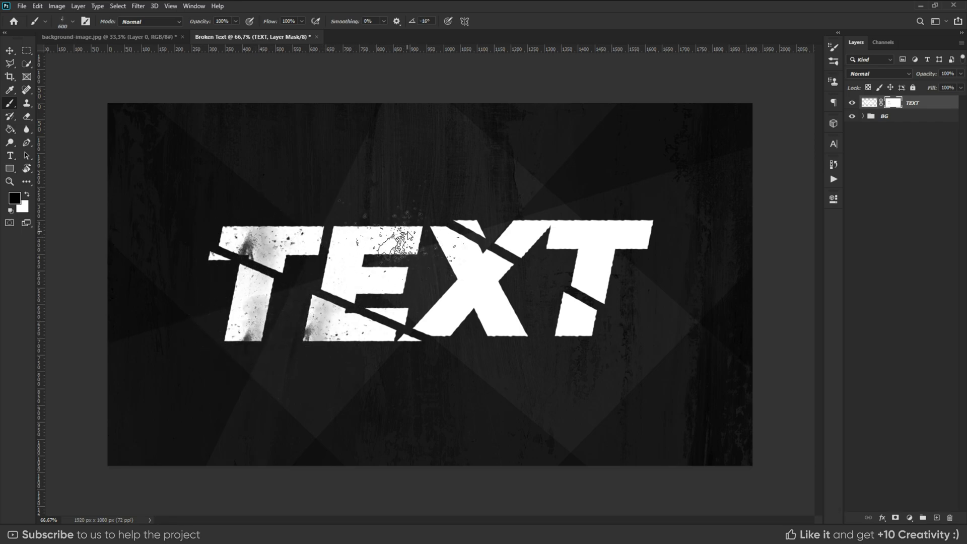
click(408, 219)
Mask black spatter into the X and the final T, resizing the brush and rotating it between dabs
key(bracketright)
key(bracketright)
click(478, 301)
key(Left)
key(Left)
key(Left)
key(Left)
key(Left)
key(Left)
key(Left)
key(Left)
key(Left)
key(Left)
key(Left)
key(Left)
key(Left)
key(Left)
key(Left)
key(Left)
key(Left)
key(Left)
key(Left)
key(Left)
click(608, 233)
key(bracketleft)
click(587, 305)
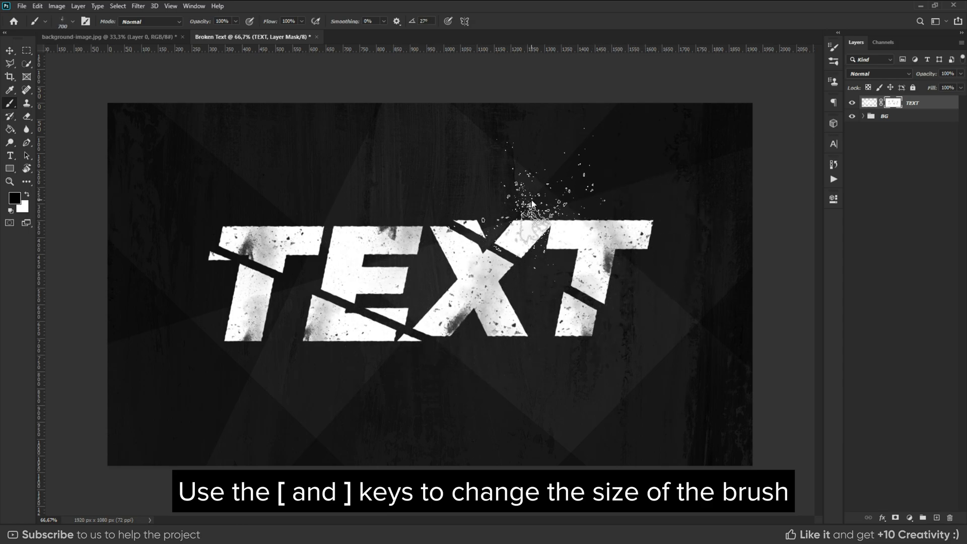
Enlarge the brush to 1200 px and dab more black spatter across the letters on the mask
key(bracketright)
key(bracketright)
key(bracketright)
key(bracketright)
key(bracketright)
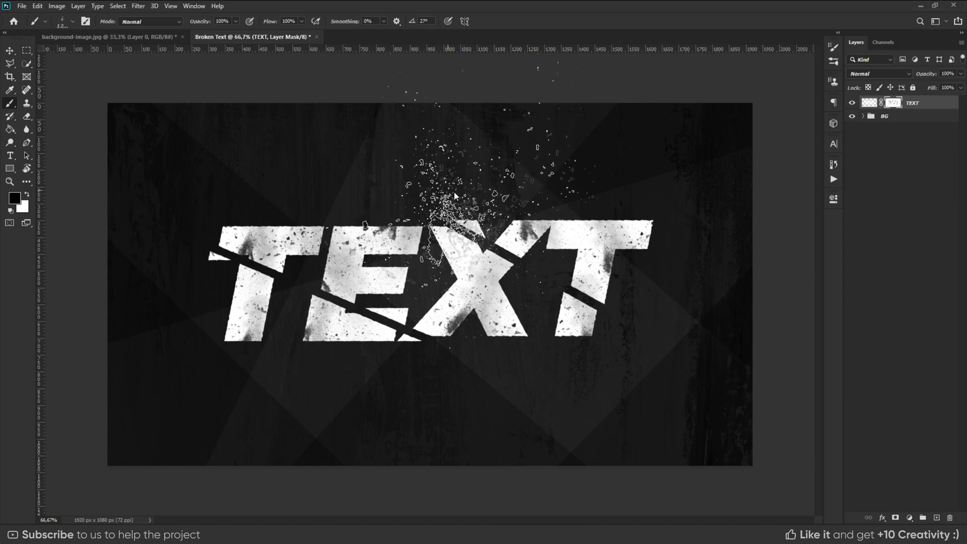
Switch to the 012 Explosion brush and mask larger chips out of the letters, shrinking the brush between dabs
right_click(485, 263)
click(651, 435)
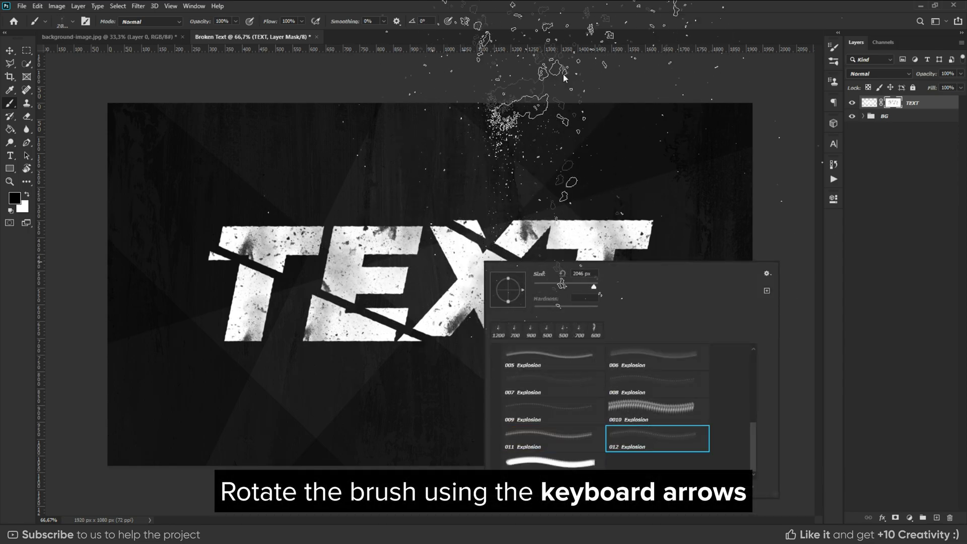
key(Return)
click(593, 222)
key(bracketleft)
key(bracketleft)
key(bracketleft)
key(bracketleft)
click(421, 315)
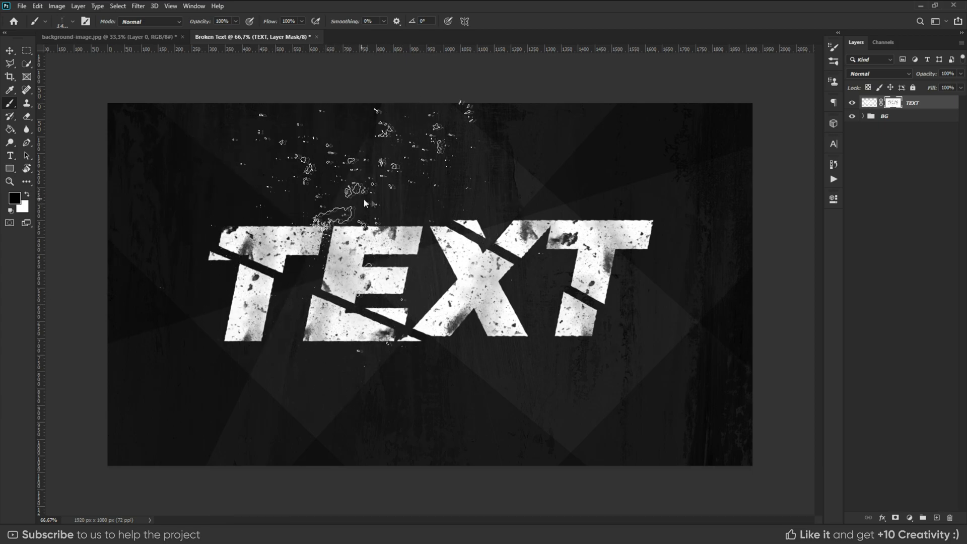
Reduce the 012 Explosion brush further and mask more small chips across all four letters
key(bracketleft)
key(bracketleft)
key(bracketleft)
key(bracketleft)
key(bracketleft)
key(bracketleft)
key(bracketleft)
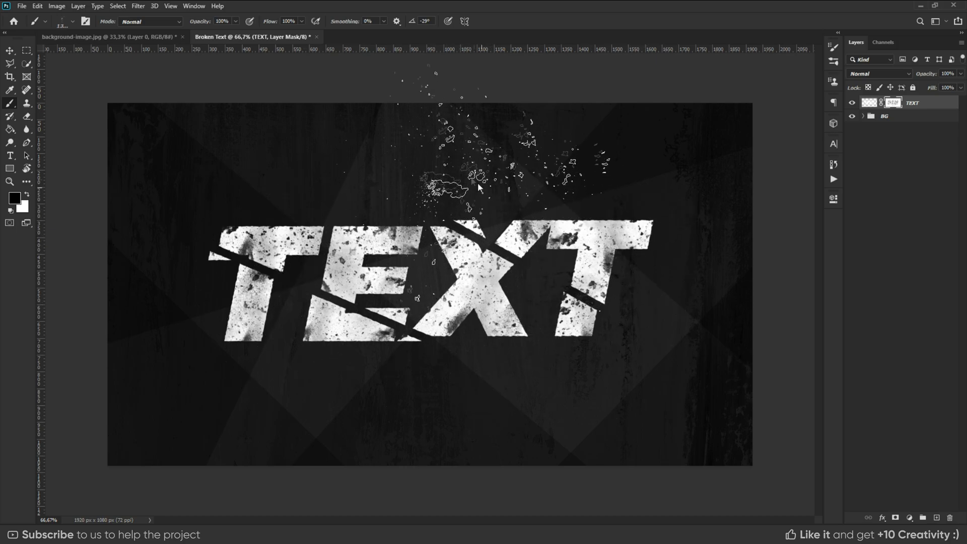
Switch to the 008 Explosion brush and dab finer cracks and specks over the letters at about 900 px
right_click(471, 264)
double_click(629, 386)
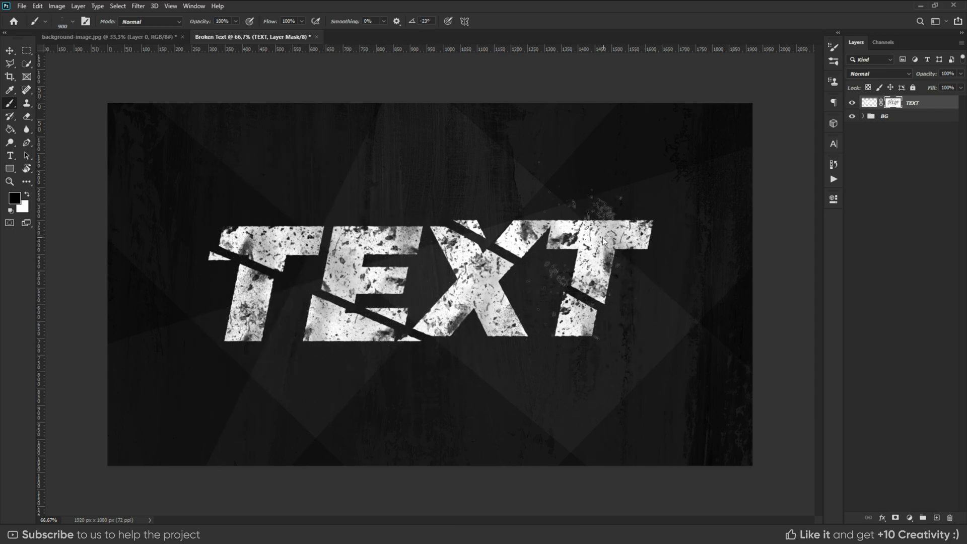
right_click(556, 310)
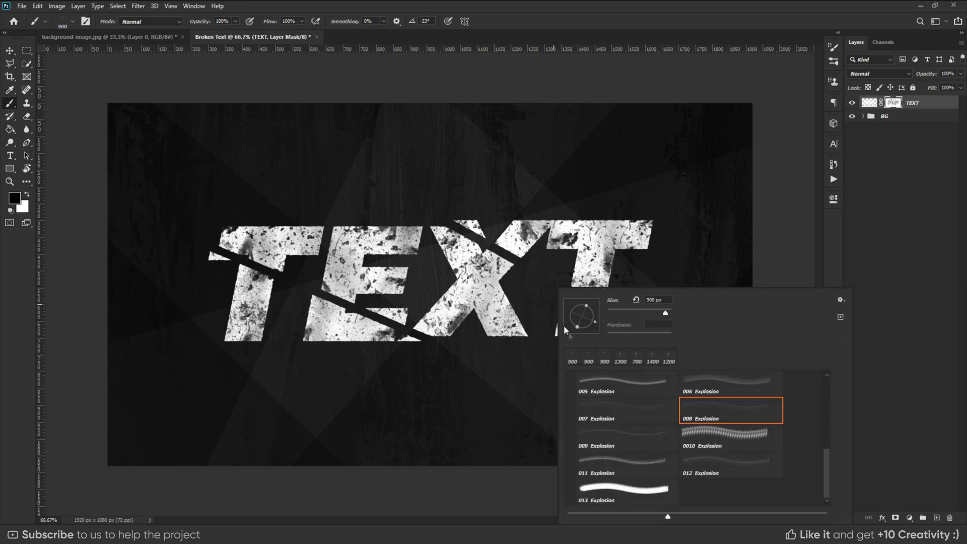
key(Escape)
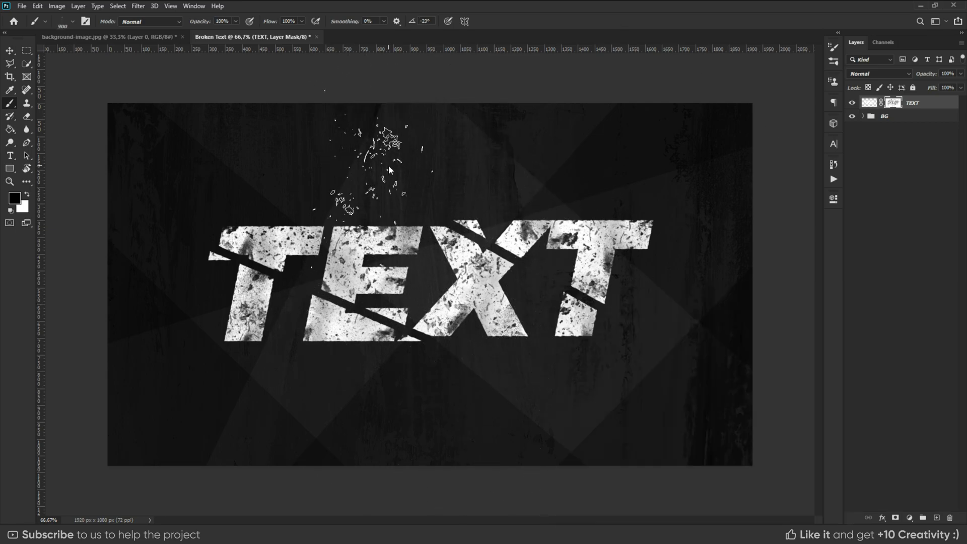
Pick another Explosion brush and set the brush opacity to 20%
right_click(388, 165)
click(416, 283)
key(Escape)
click(345, 140)
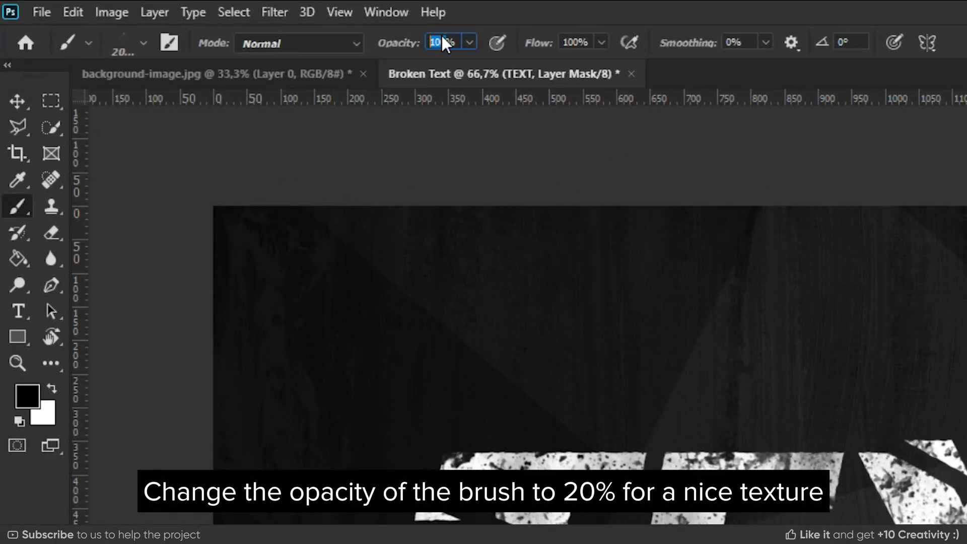
key(Return)
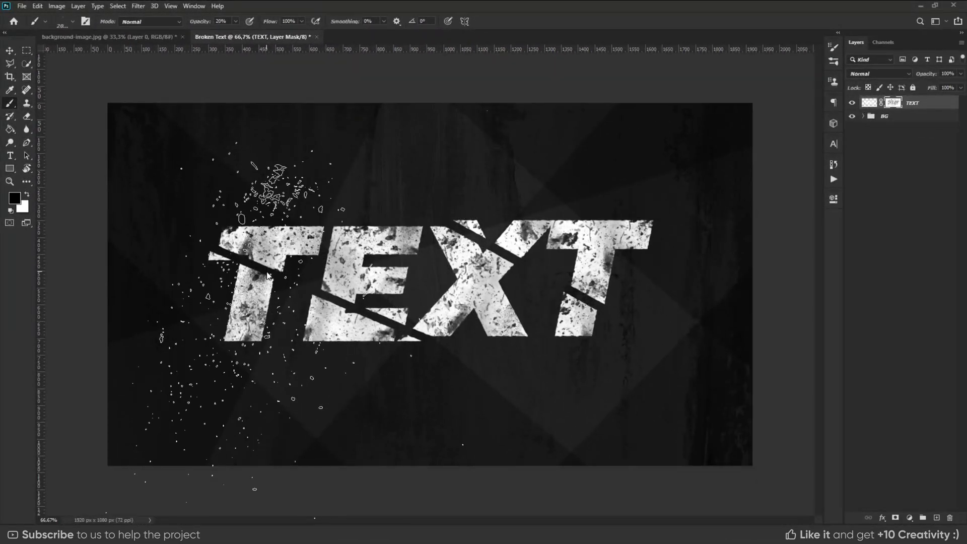
Paint faint texture on the mask over the E and the first T with the 20% opacity brush at 700 px
key(ctrl+plus)
key(ctrl+plus)
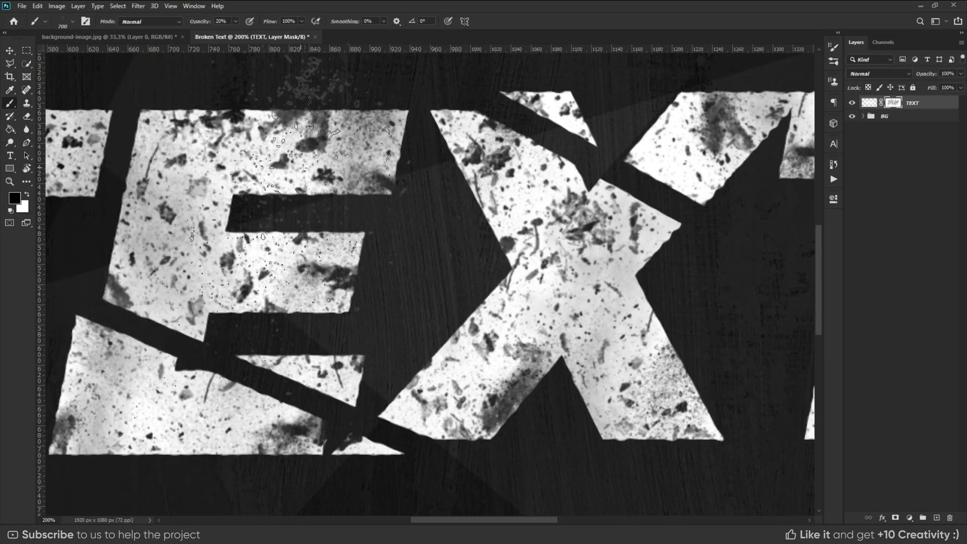
drag(233, 262, 344, 212)
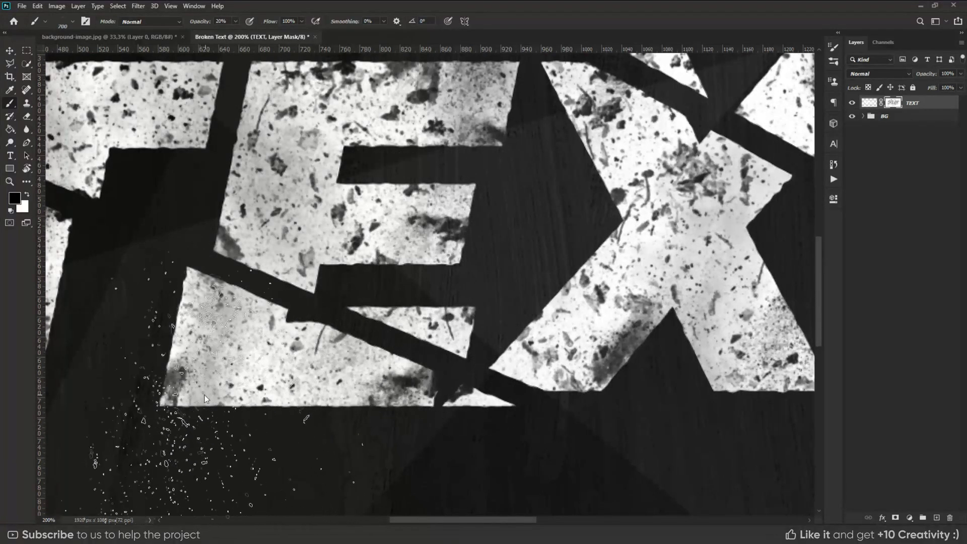
drag(184, 368, 480, 374)
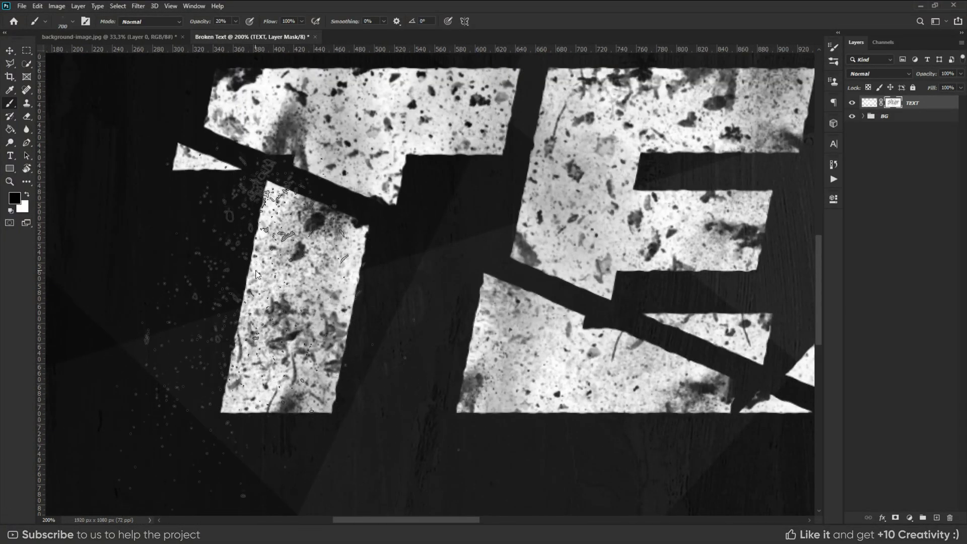
drag(397, 350, 378, 499)
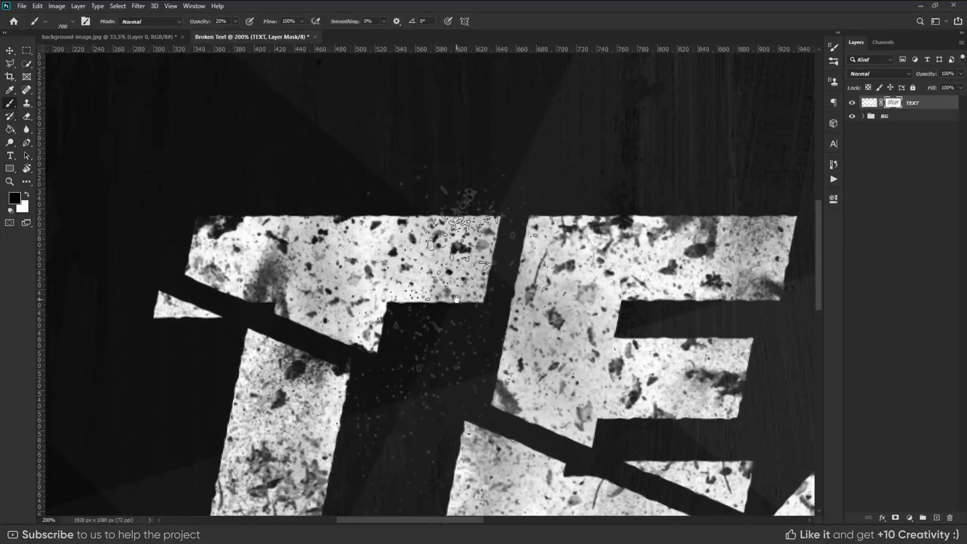
Paint the same faint 20% opacity texture on the mask over the X and the final T
drag(768, 492, 314, 310)
mouse_move(589, 173)
mouse_down()
mouse_move(472, 285)
mouse_move(276, 365)
mouse_up()
drag(516, 271, 302, 244)
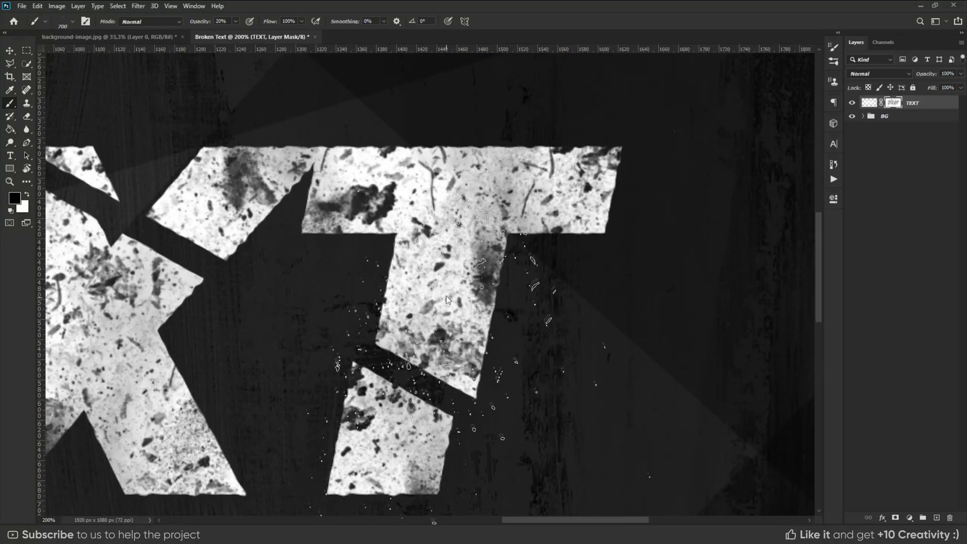
key(ctrl+minus)
key(ctrl+minus)
click(443, 276)
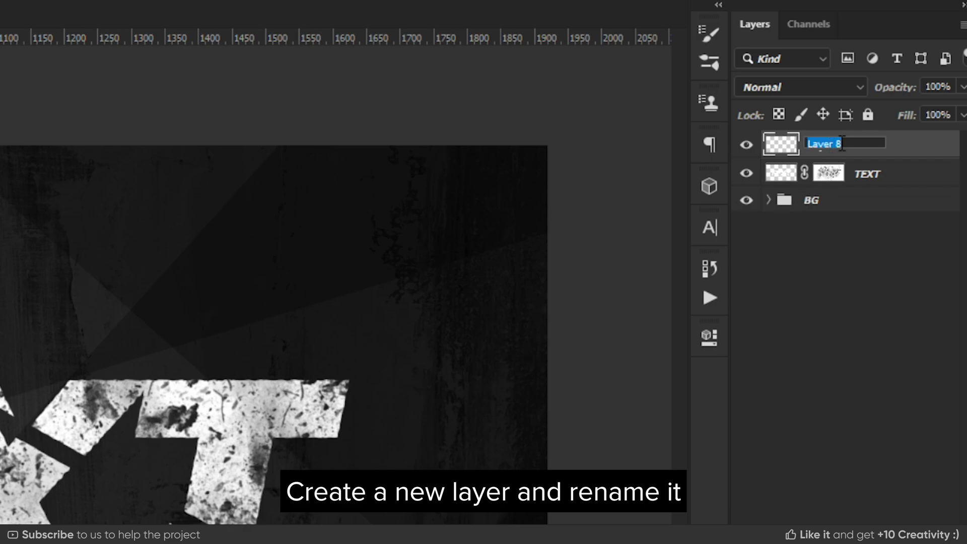
Name the new top layer EFFECT and fill it with white using the Paint Bucket at 100% opacity
text(EFFECT)
key(Return)
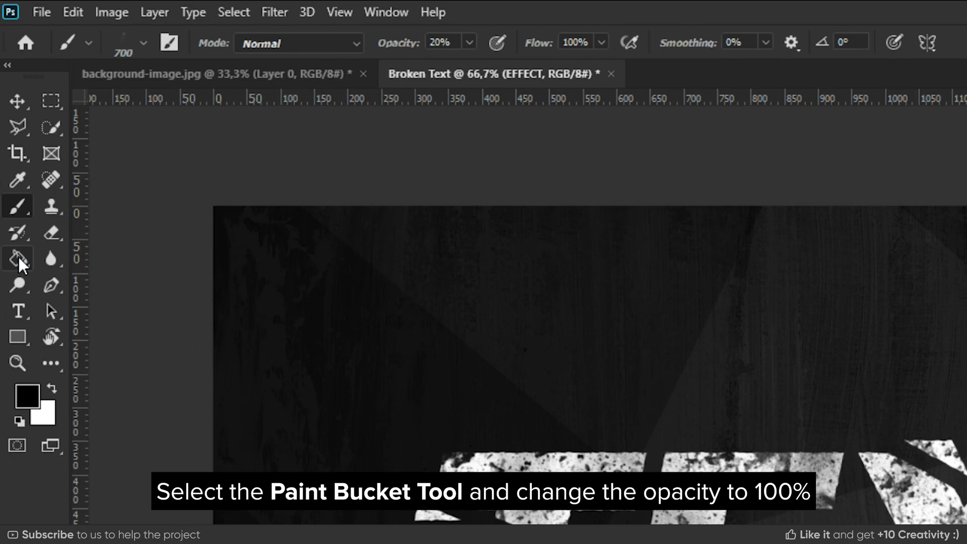
click(19, 257)
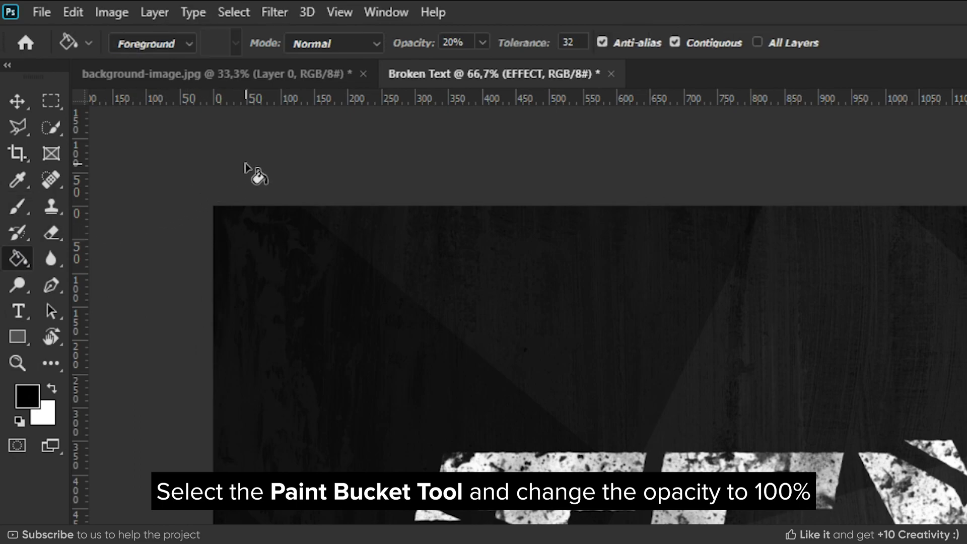
click(52, 388)
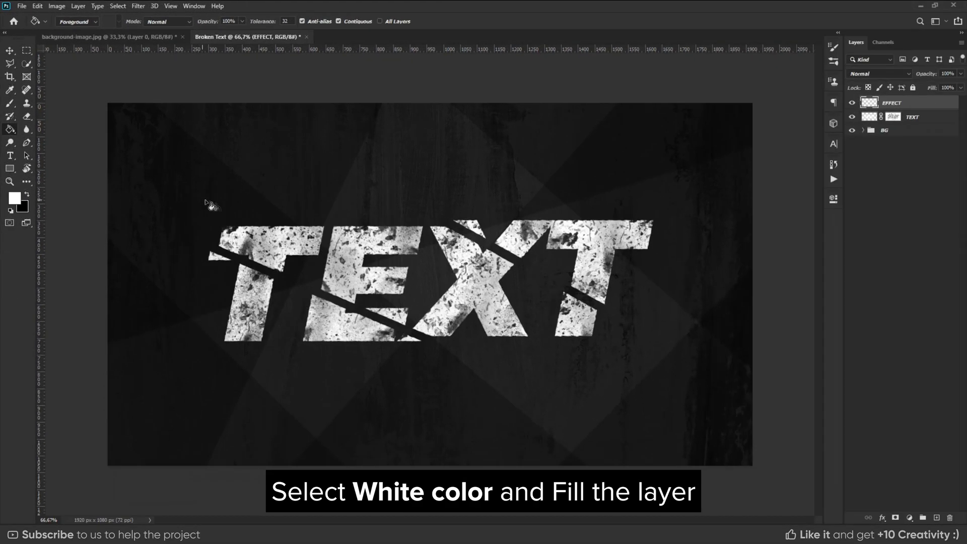
click(300, 222)
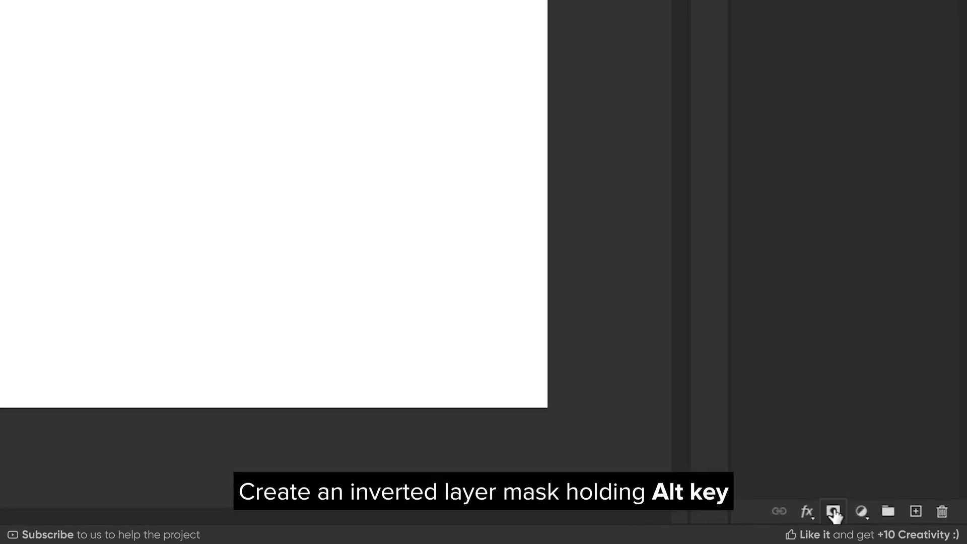
Add an inverted black mask to the EFFECT layer and dab white particles around the first T with a 20% opacity brush, rotating it to 79°
alt+click(833, 512)
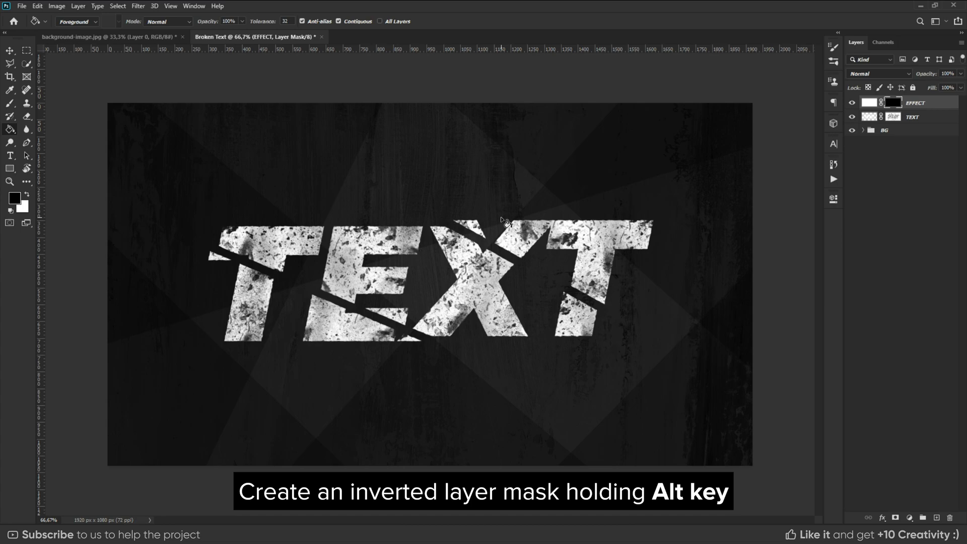
key(b)
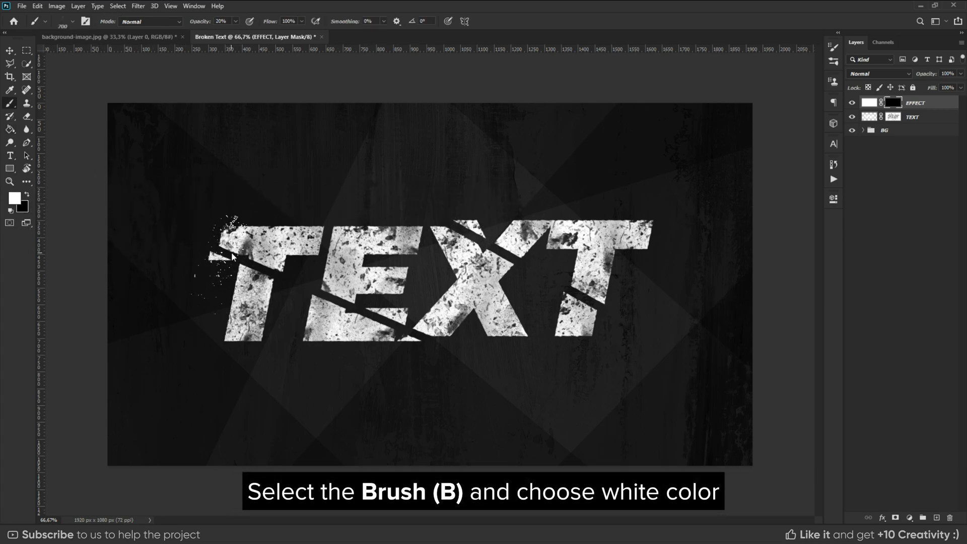
key(Right)
key(Right)
key(Right)
key(Right)
key(Right)
key(Right)
key(Right)
key(Right)
key(Right)
key(Right)
key(Right)
key(Right)
key(Right)
key(Right)
key(Right)
key(Right)
key(Right)
key(Right)
key(Right)
key(Right)
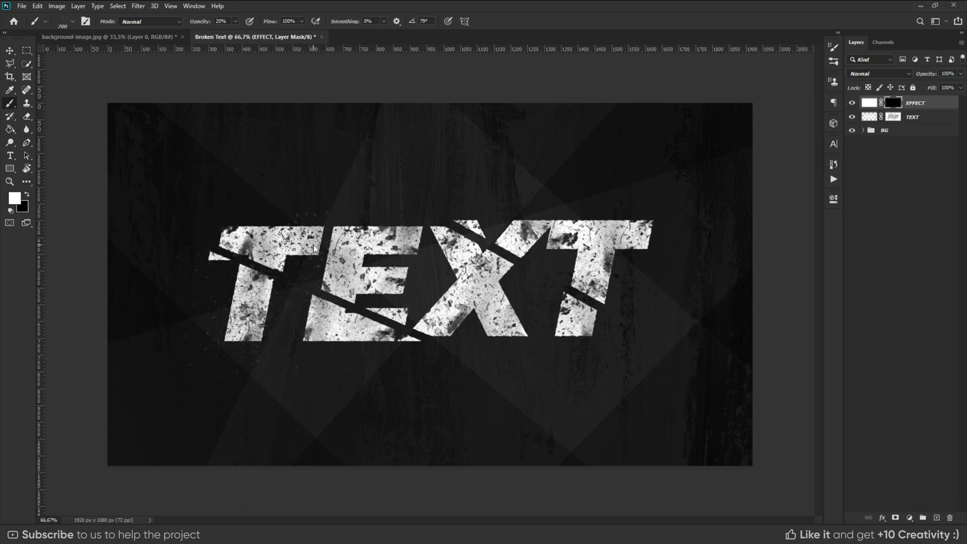
Rotate the brush to 59° and dab more faint white particles around the first T and the E on the EFFECT mask
key(Left)
key(Left)
key(Left)
key(Left)
key(Left)
key(Left)
key(Left)
key(Left)
key(Left)
key(Left)
key(Left)
key(Left)
key(Left)
key(Left)
key(Left)
key(Left)
key(Left)
key(Left)
key(Left)
key(Left)
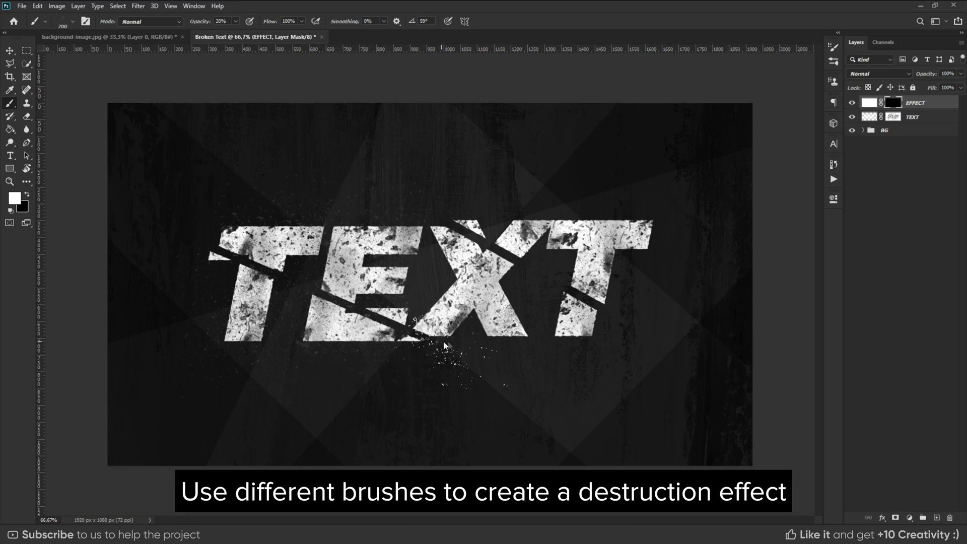
Turn the brush to 54°, enlarge it, and dab white debris around the rest of the word on the EFFECT mask
key(Right)
key(Right)
key(Right)
key(])
click(573, 341)
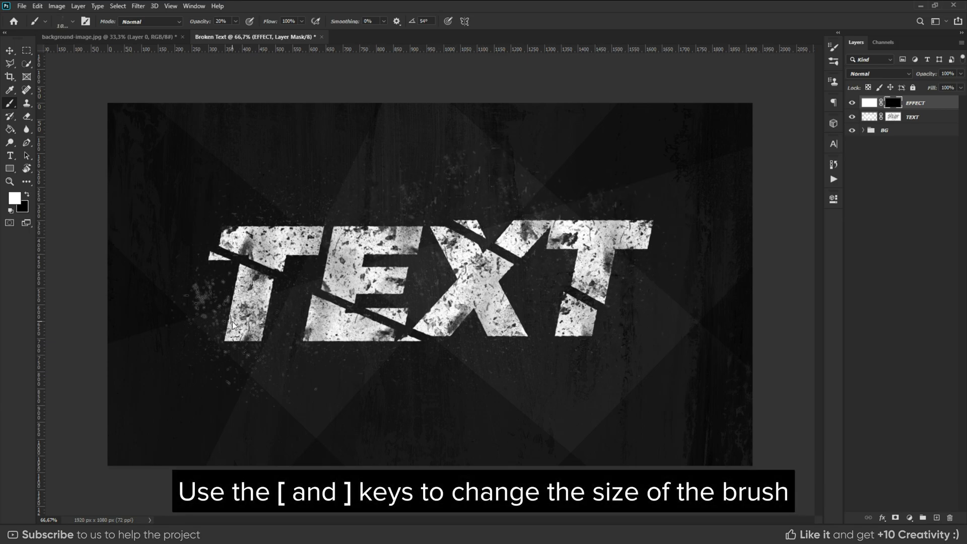
Choose another Explosion brush, resize it, and dab faint white debris around the first T and the E on the EFFECT mask
right_click(488, 299)
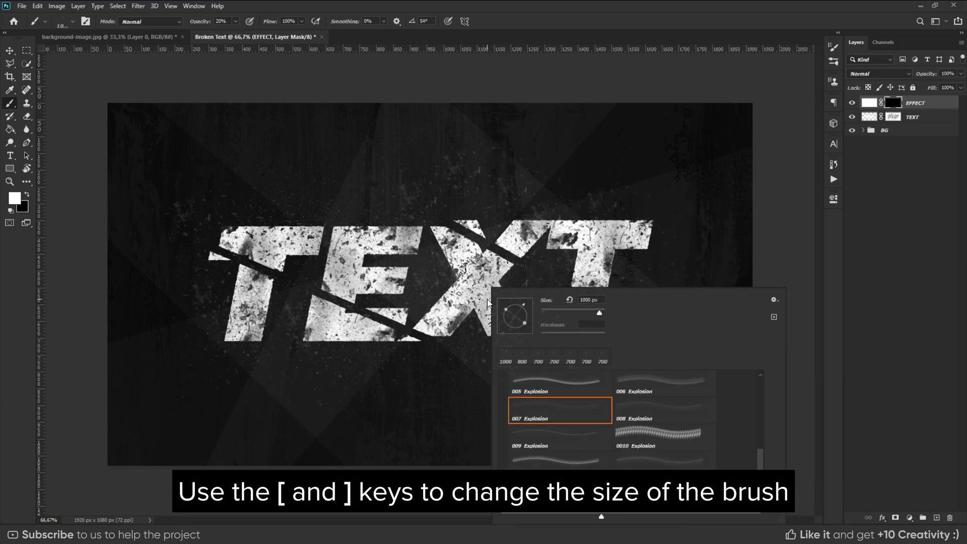
click(588, 459)
click(500, 14)
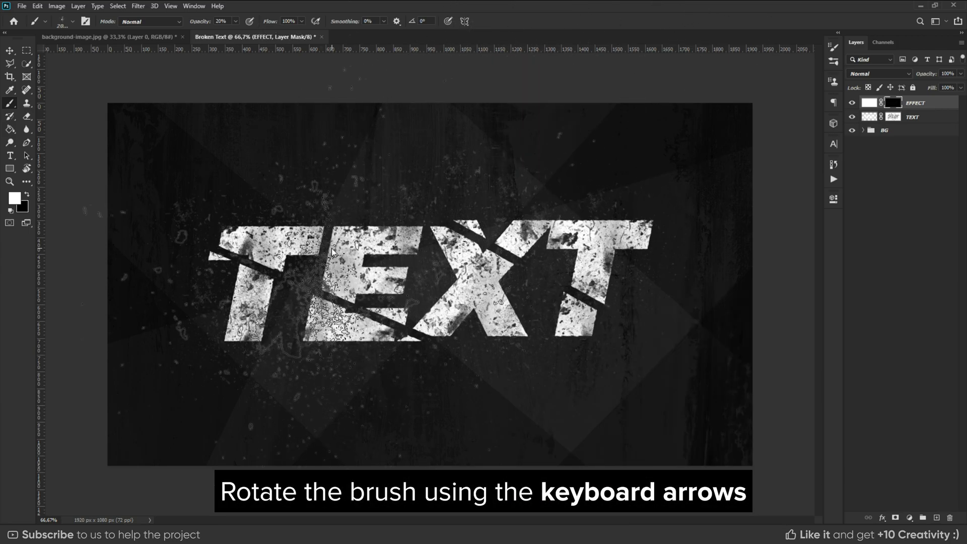
key(])
key(])
key(])
key(])
key(])
click(269, 220)
click(259, 313)
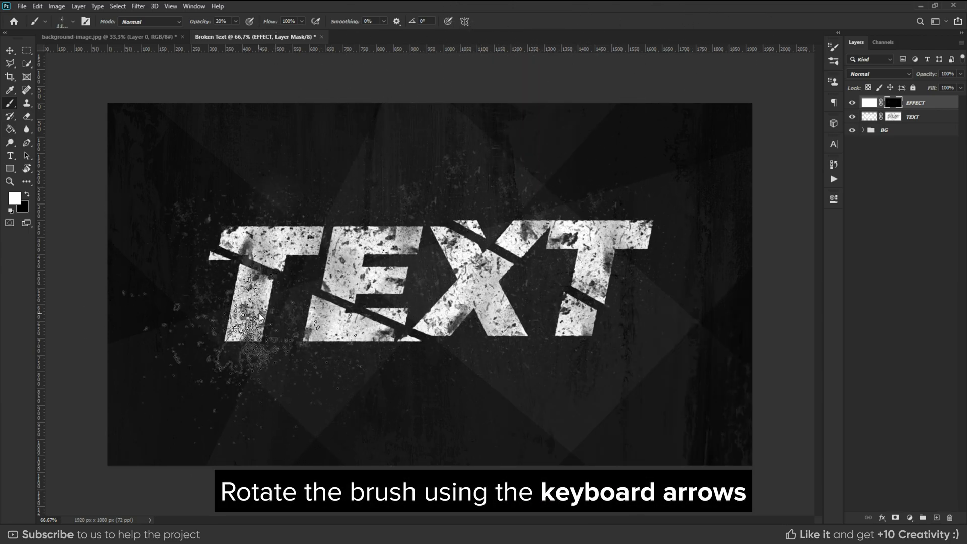
click(361, 278)
Rotate the brush to -15° and dab faint debris over the X on the EFFECT mask
key(])
key(])
key(shift+Right)
click(495, 249)
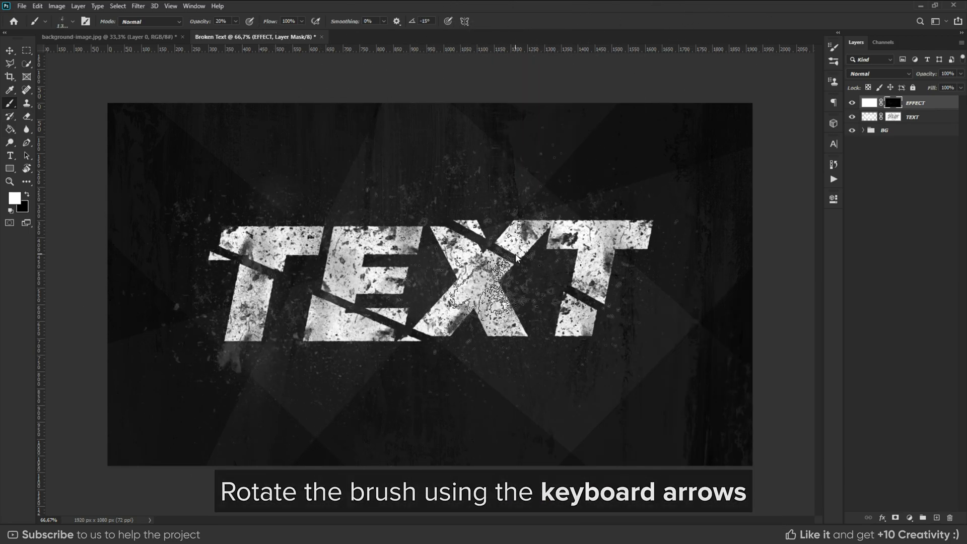
key([)
key([)
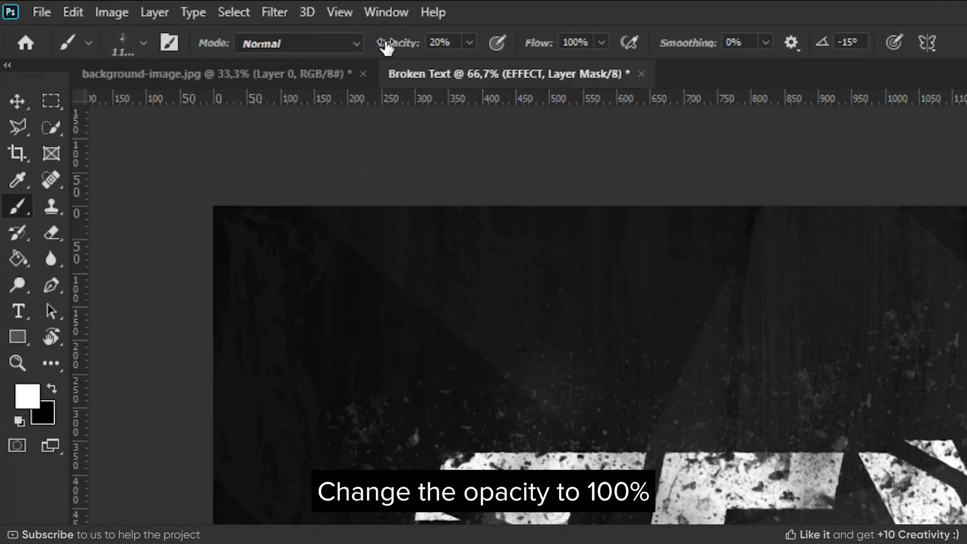
Raise the brush opacity to 100% and dab bright white debris over the first T on the EFFECT mask
drag(488, 46, 491, 47)
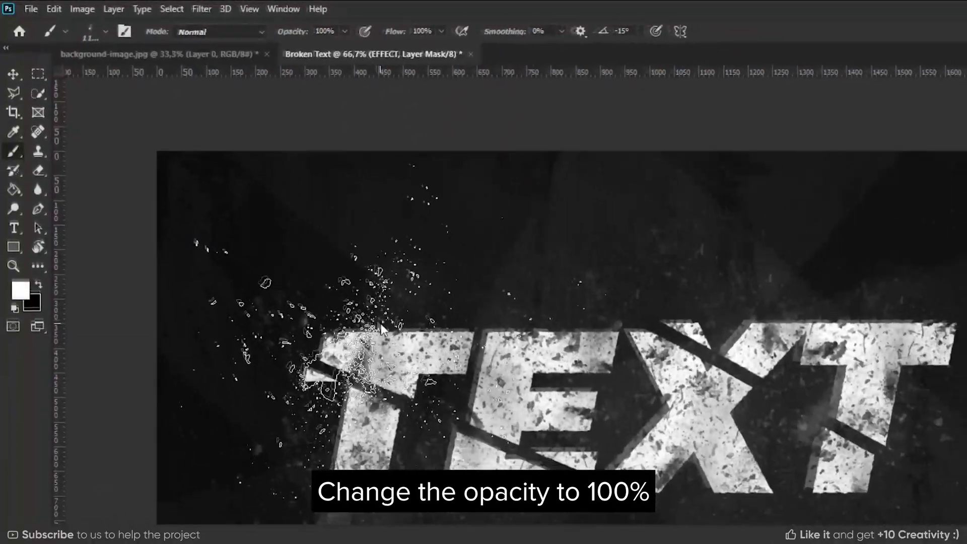
key(])
click(315, 246)
key(ctrl+z)
click(278, 249)
Rotate the brush to -35° and dab bright debris over the X on the EFFECT mask
key(Right)
key(Right)
key(Right)
key(Right)
key(Right)
key(Right)
key(Right)
key(Right)
key(Right)
key(Right)
key(Right)
key(Right)
key(Right)
key(Right)
key(Right)
key(Right)
key(Right)
key(Right)
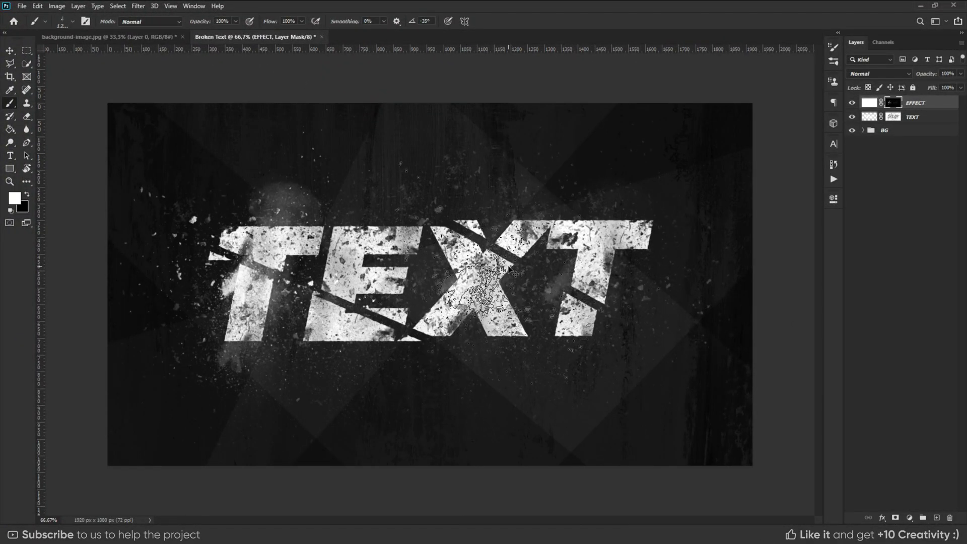
click(508, 266)
Turn the brush to 44° and add another bright dab of debris over the X on the EFFECT mask
key(Left)
key(Left)
key(Left)
key(Left)
key(Left)
key(Left)
key(Left)
key(Left)
key(Left)
key(Left)
key(Left)
key(Left)
key(Left)
key(Left)
key(Left)
key(Left)
key(Left)
key(Left)
key(Left)
key(Left)
key(shift+Left)
key(shift+Left)
click(469, 261)
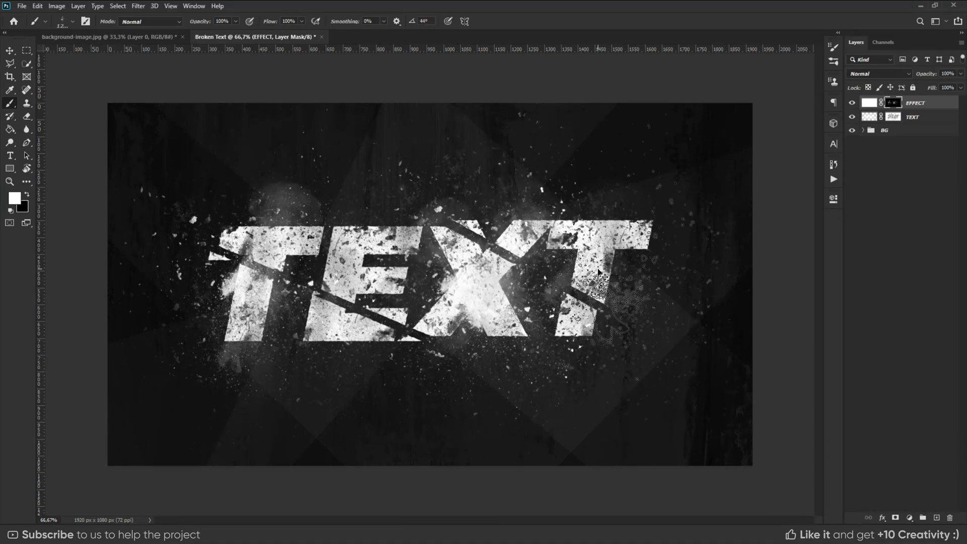
Undo the last dab, turn the brush to 15°, and dab debris over the second T on the EFFECT mask
key(ctrl+z)
key(Right)
key(Right)
key(Right)
key(Right)
key(Right)
key(Right)
key(Right)
key(Right)
key(Right)
key(Right)
key(Right)
key(Right)
key(Right)
key(Right)
key(Right)
key(Right)
key(Right)
key(Right)
key(Right)
key(Right)
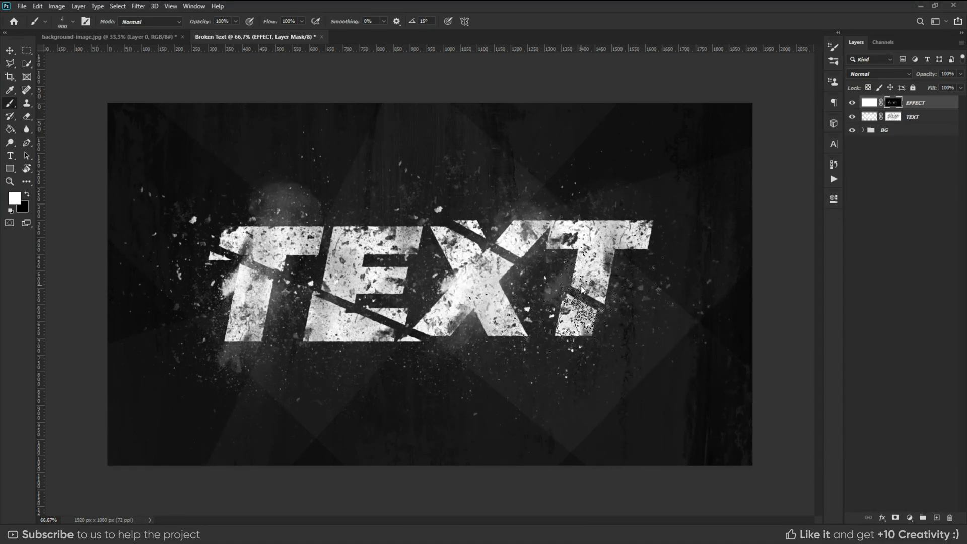
click(579, 282)
Rotate the brush to -16° and dab bright debris over the lower part of the E on the EFFECT mask
key(bracketleft)
key(bracketleft)
key(bracketleft)
key(shift+Right)
key(shift+Right)
click(338, 295)
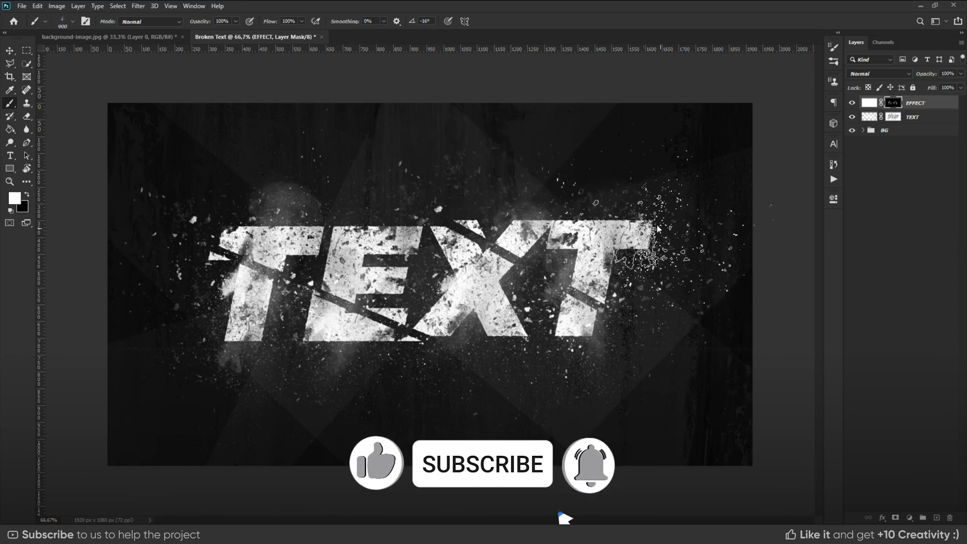
Switch to a different Explosion brush, shrink it to 700 px, and dab debris chunks above the E and the first T
right_click(487, 247)
double_click(647, 418)
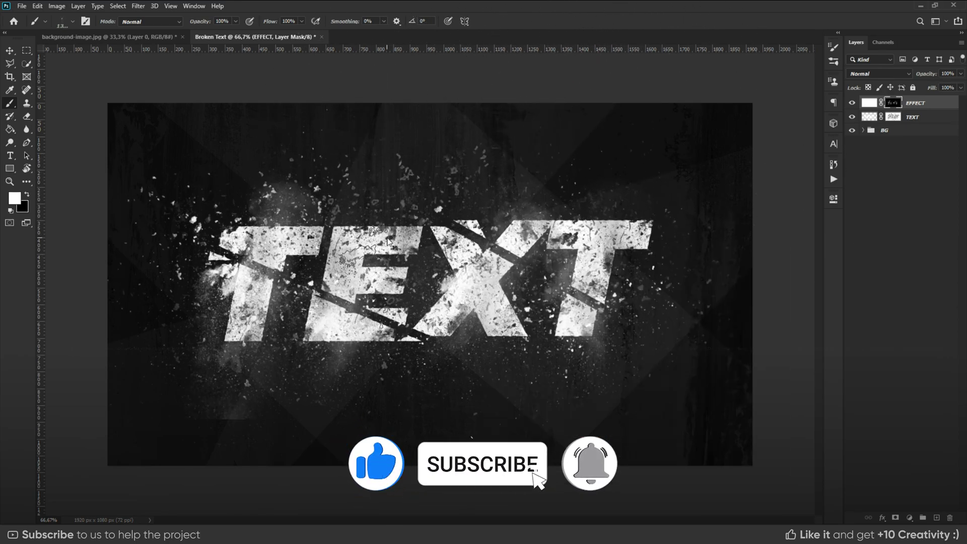
key(bracketleft)
key(bracketleft)
key(bracketleft)
key(bracketleft)
key(bracketleft)
key(bracketleft)
click(341, 193)
key(shift+Left)
key(shift+Left)
click(215, 183)
Keep rotating the brush, ending at -126°, and dab debris chunks below the first T, below the X and beside the last T
key(shift+Left)
key(shift+Left)
key(shift+Left)
key(shift+Left)
key(shift+Left)
key(shift+Left)
key(Left)
key(Left)
key(Left)
key(Left)
click(277, 359)
click(432, 348)
key(shift+Left)
key(shift+Left)
key(Left)
key(Left)
key(Left)
key(Left)
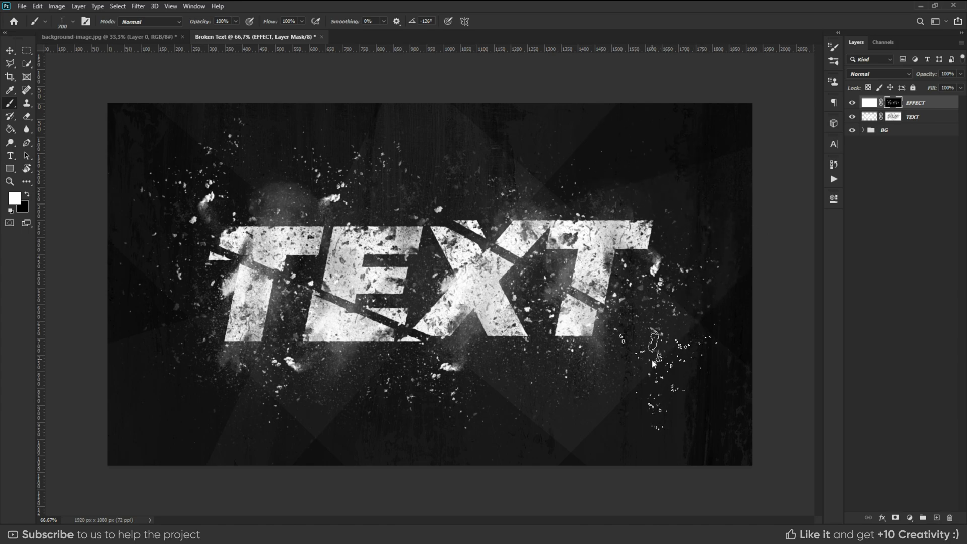
Add a new layer directly above the BG group and name it VIGNETTE
key(v)
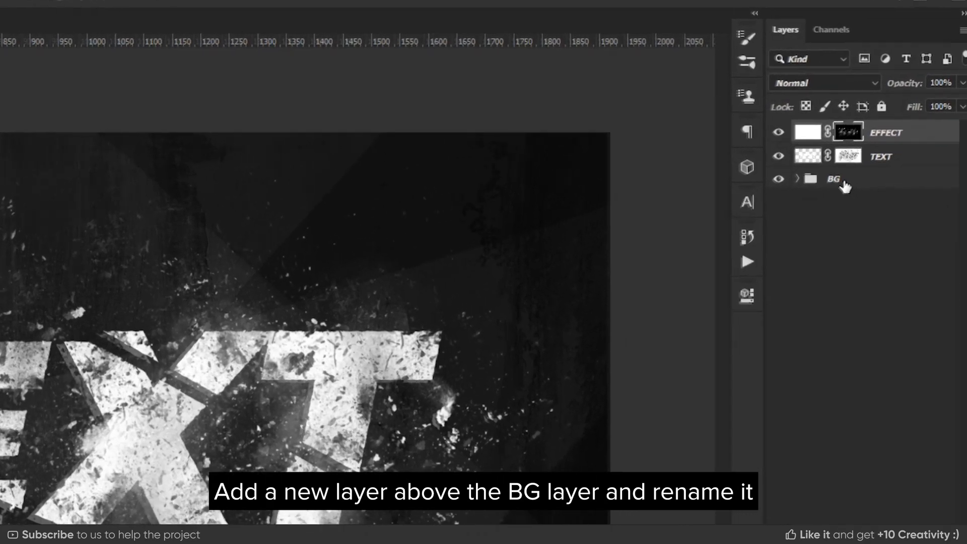
click(873, 147)
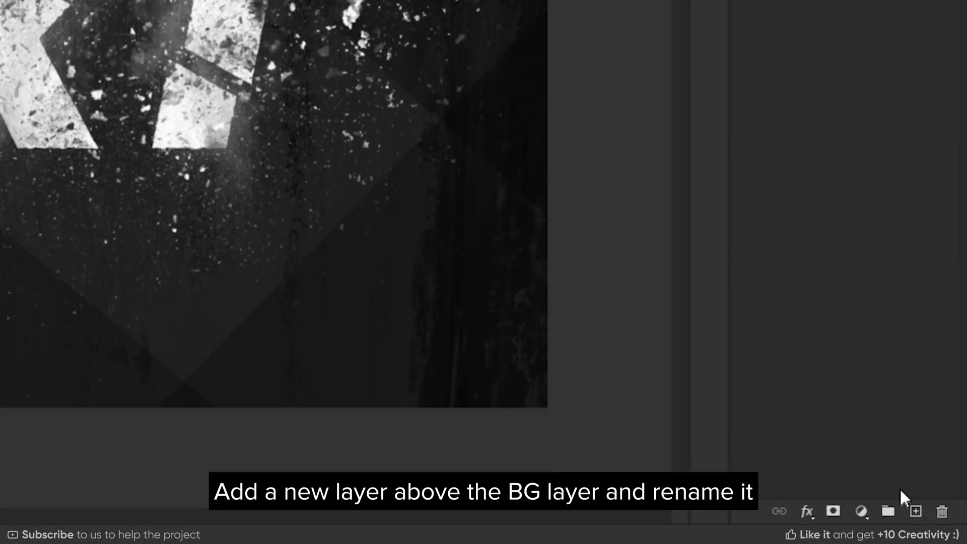
click(914, 512)
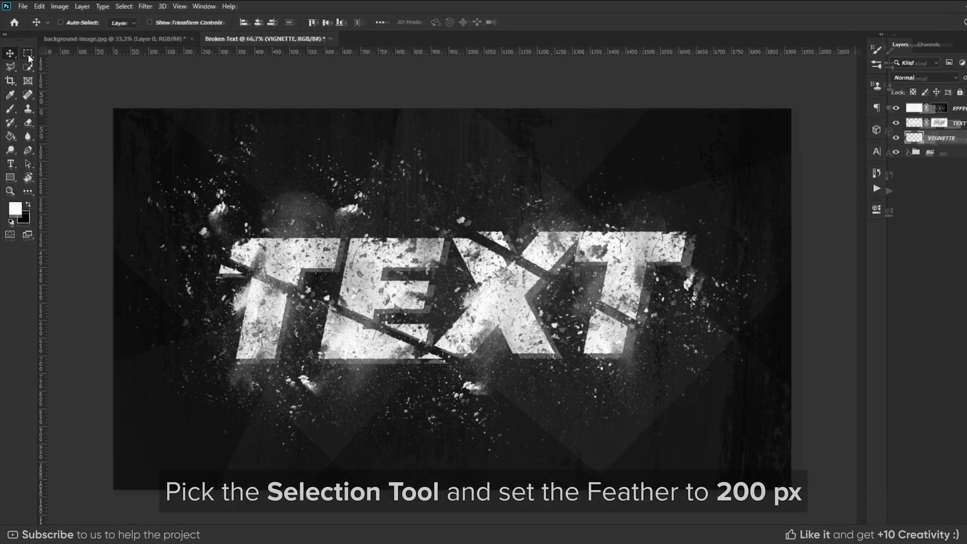
Select the entire canvas with the Rectangular Marquee at a 200 px feather and invert the selection
click(27, 51)
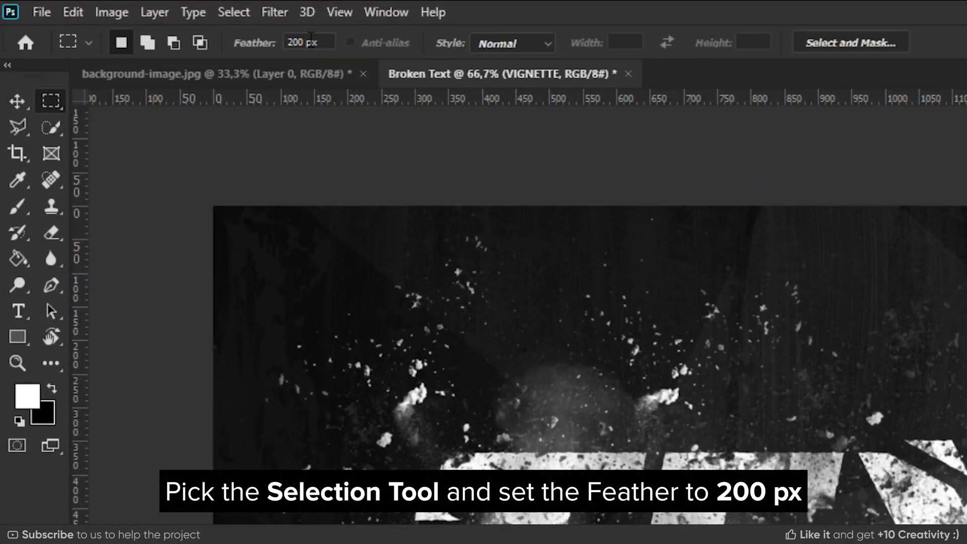
double_click(302, 41)
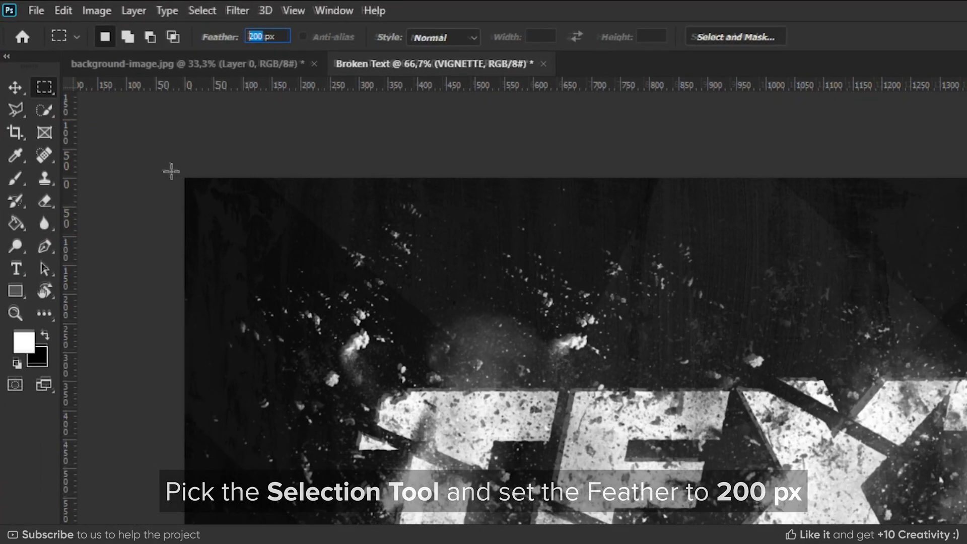
drag(201, 199, 758, 471)
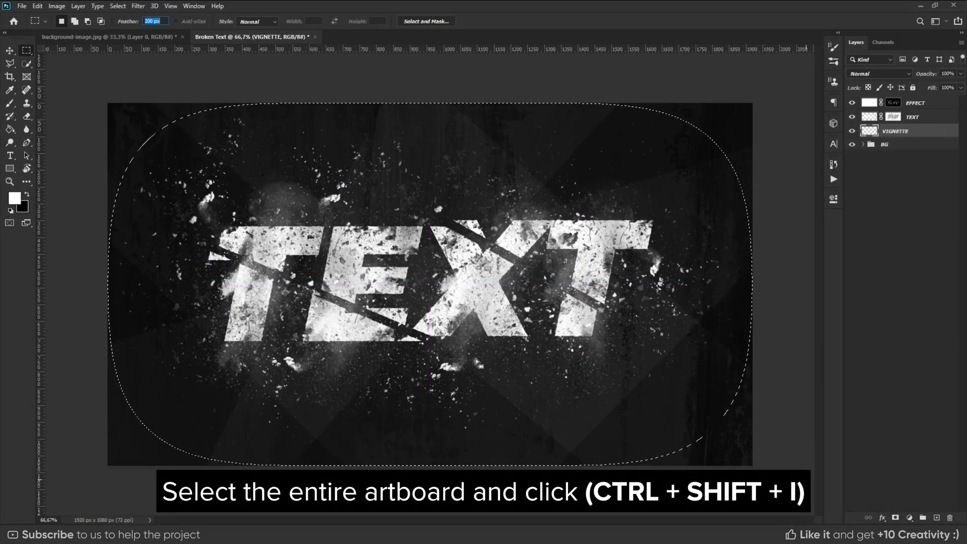
key(ctrl+shift+i)
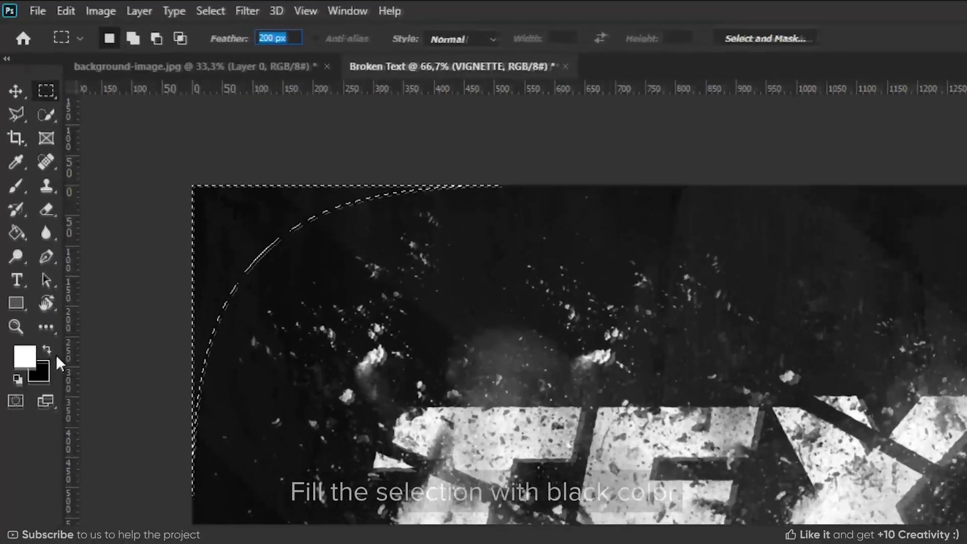
Fill the inverted edge selection on the VIGNETTE layer with black using the Paint Bucket
click(27, 194)
click(18, 260)
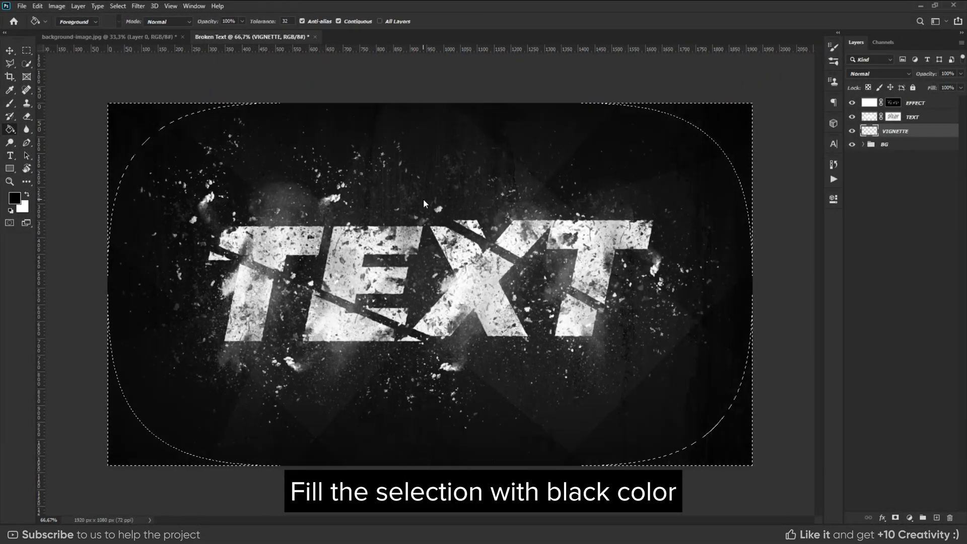
key(m)
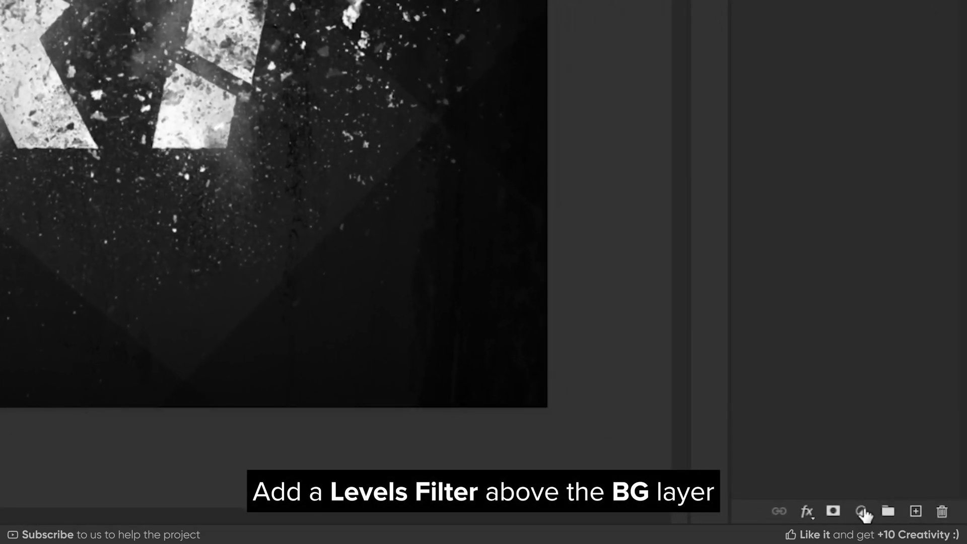
Add a Levels adjustment over the artwork with input levels of 5, 0.95 and 230
click(909, 517)
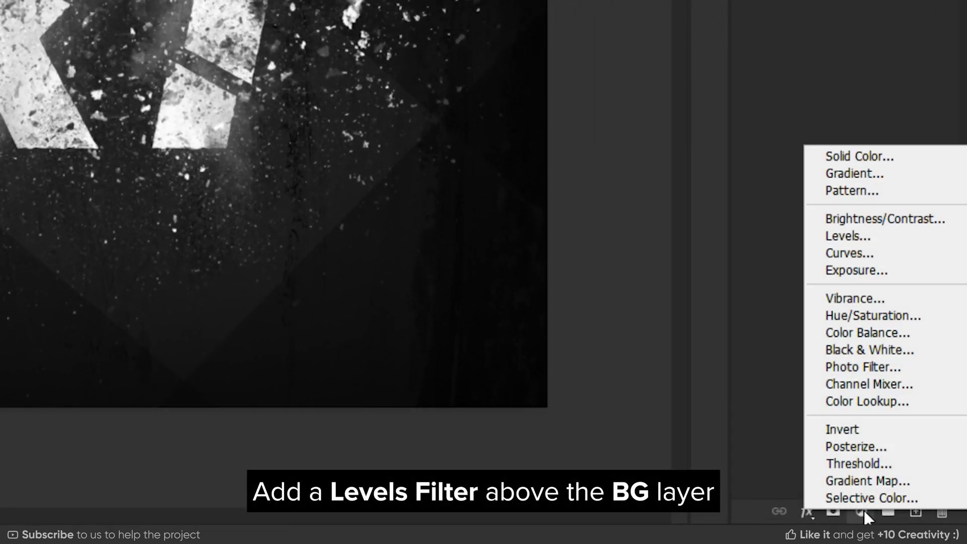
click(862, 238)
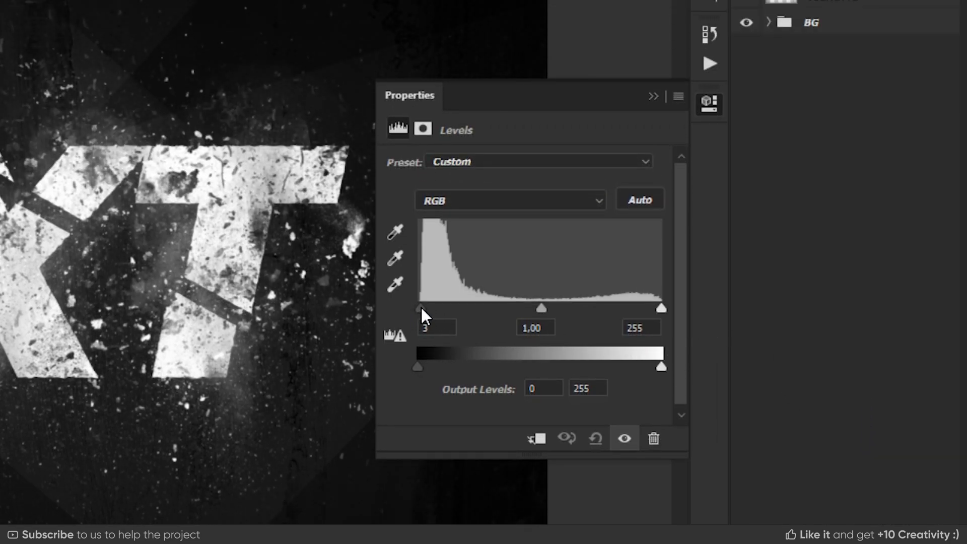
drag(421, 307, 422, 306)
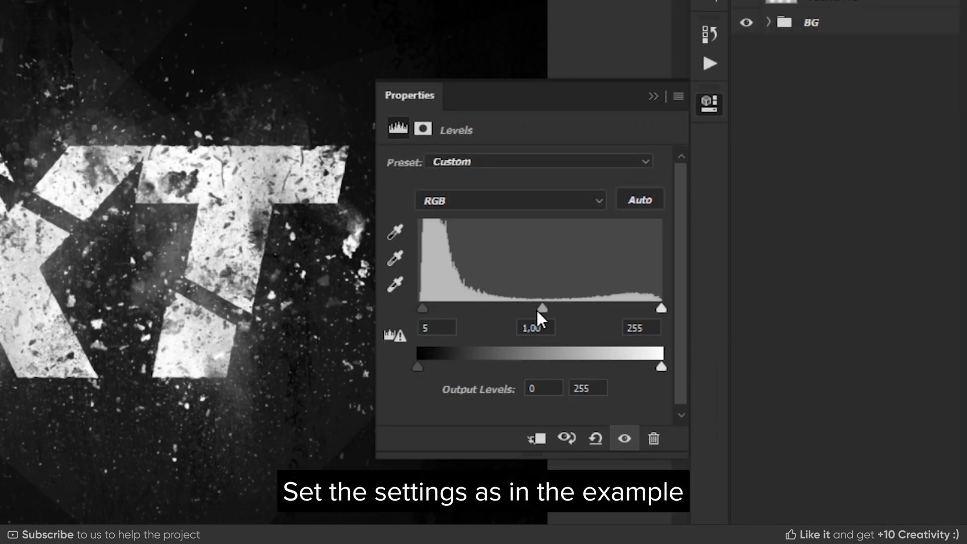
drag(530, 304, 555, 309)
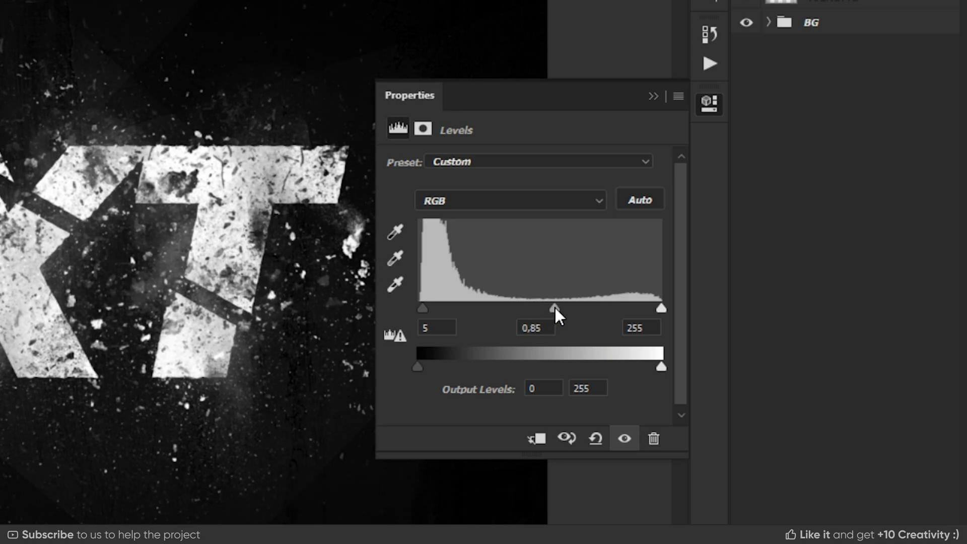
drag(660, 308, 637, 312)
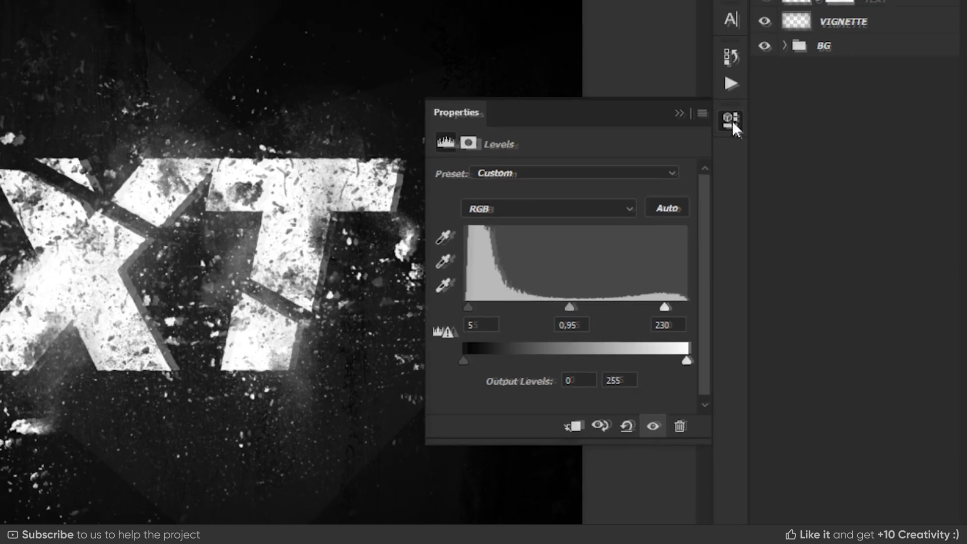
click(709, 105)
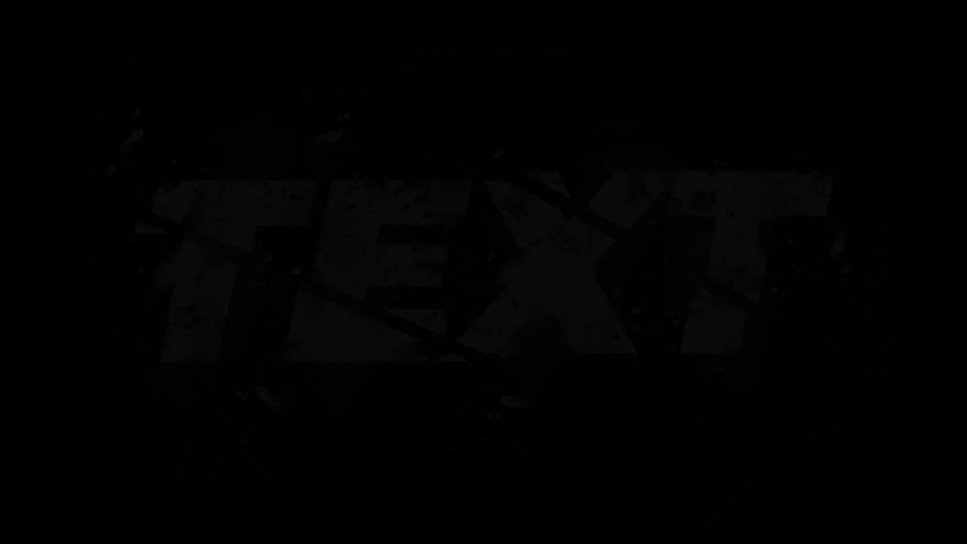